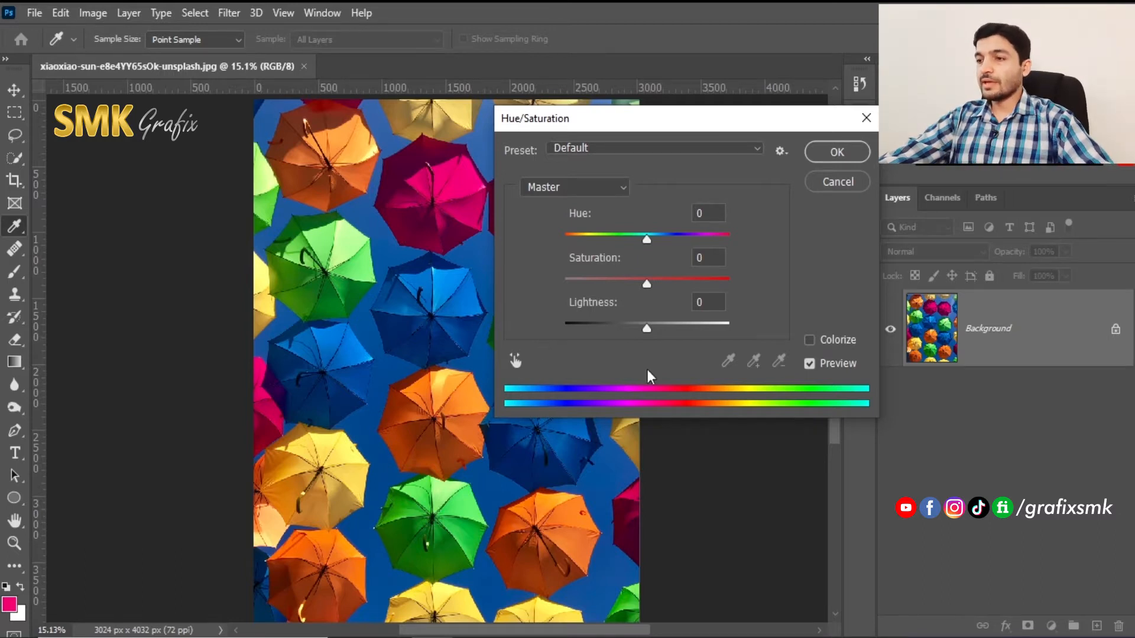
- Try master hue shifts of -8 and +39 on the umbrella photo, and return the hue to 0
drag(597, 121, 753, 72)
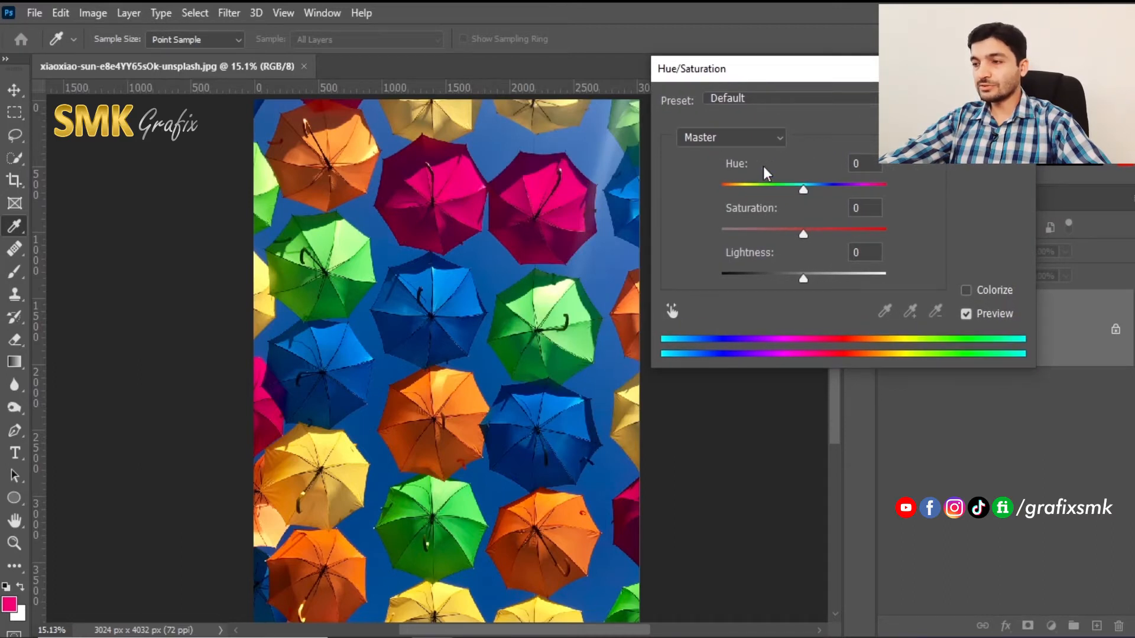
mouse_move(802, 189)
mouse_down()
mouse_move(885, 192)
mouse_move(736, 193)
mouse_move(806, 197)
mouse_up()
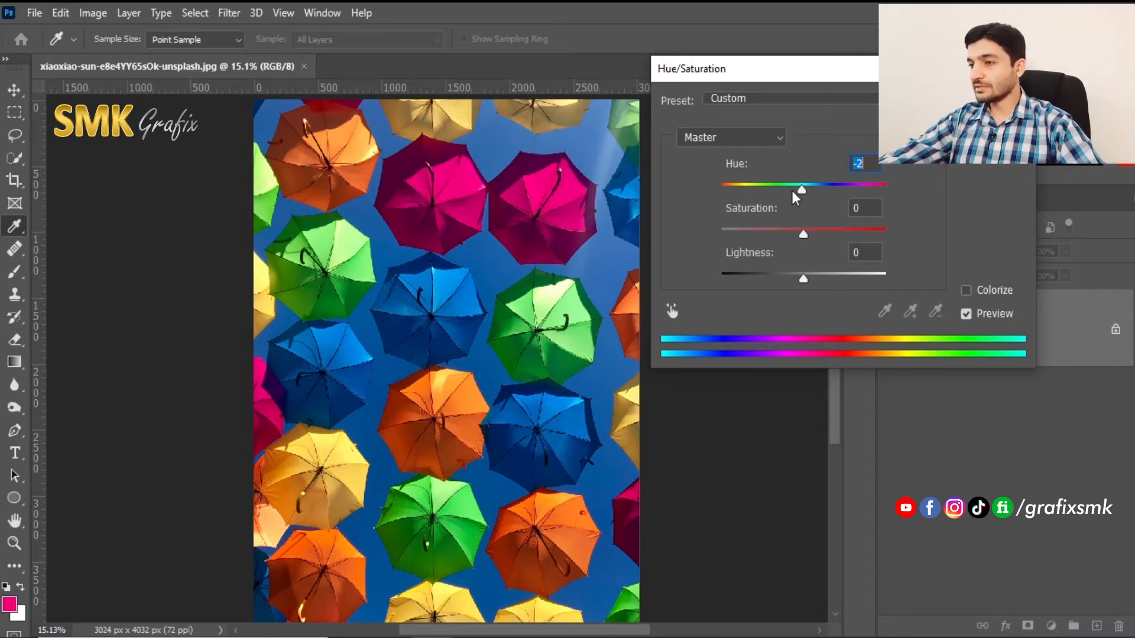
text(0)
mouse_move(806, 192)
mouse_down()
mouse_move(848, 193)
mouse_move(797, 194)
mouse_up()
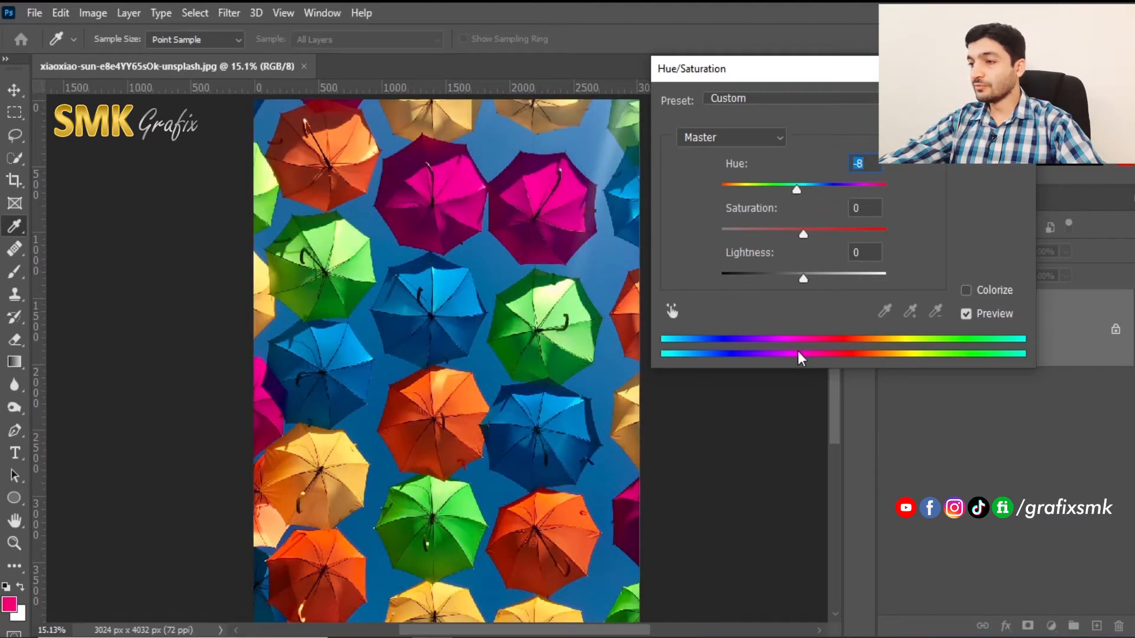
drag(798, 191, 836, 192)
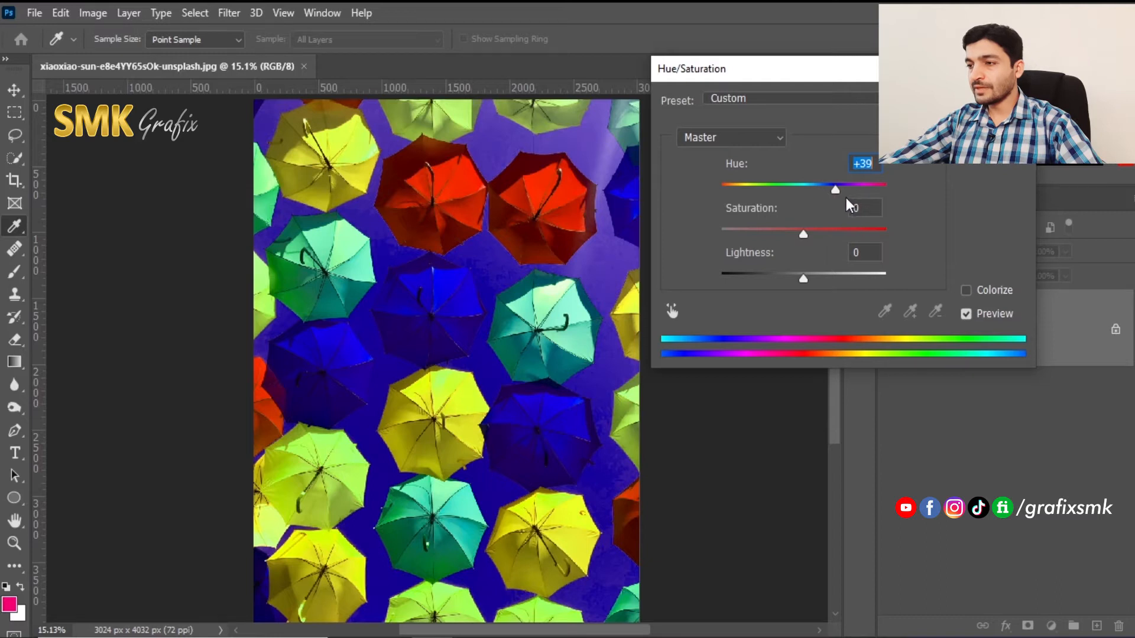
drag(834, 189, 774, 187)
click(804, 187)
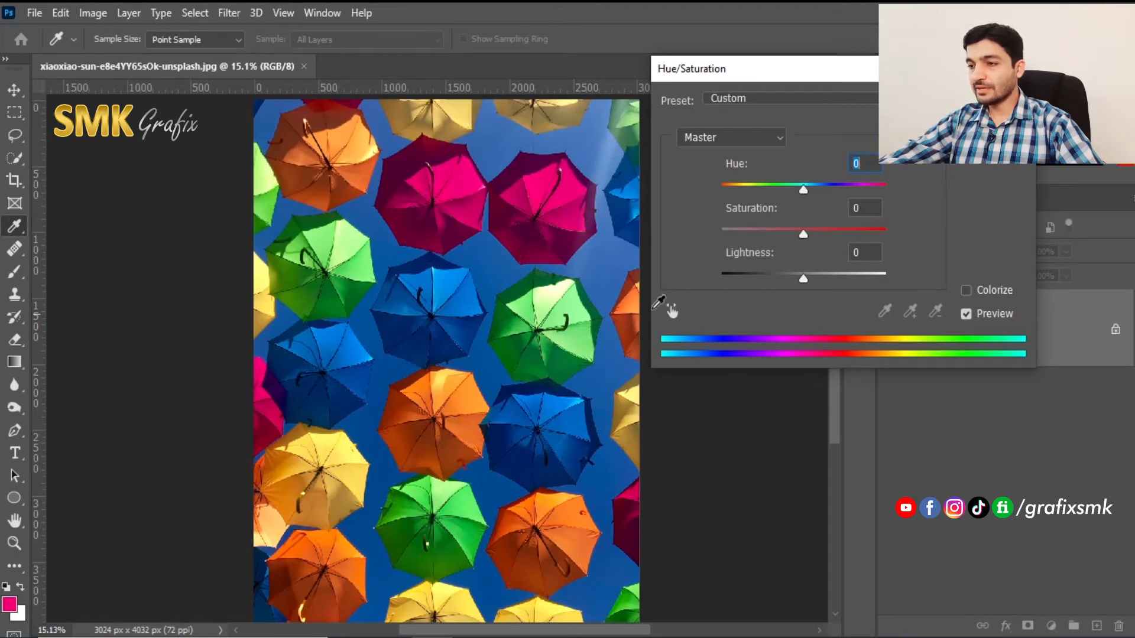
- Try master hue shifts of +62 and -47, reset the hue to 0, and accept the adjustment
drag(803, 190, 848, 191)
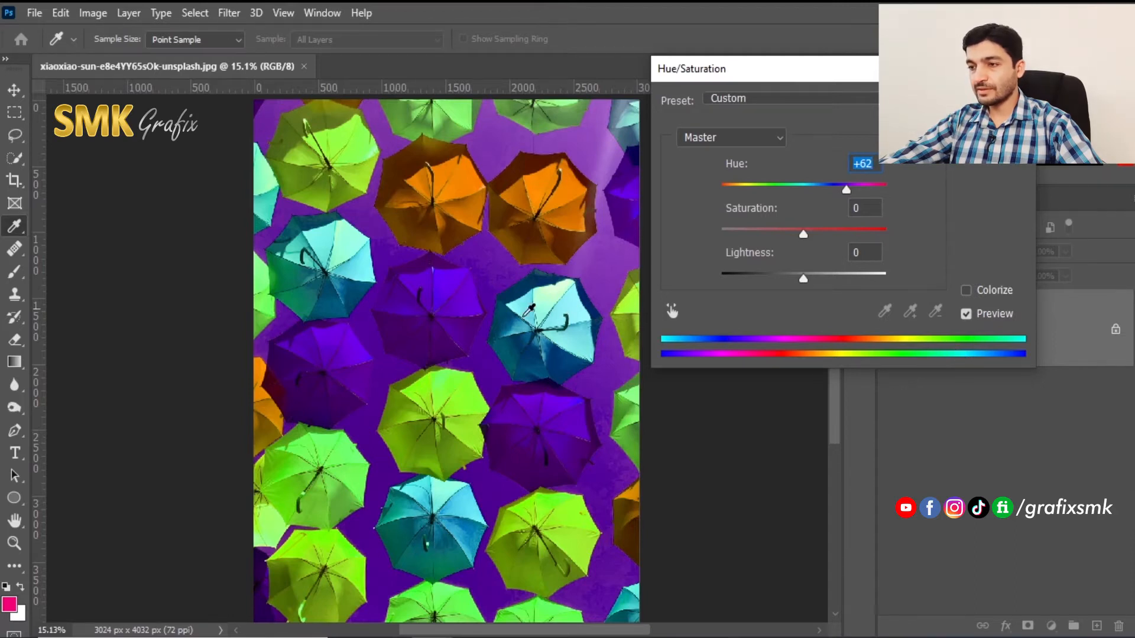
mouse_move(844, 189)
mouse_down()
mouse_move(795, 188)
mouse_move(847, 191)
mouse_up()
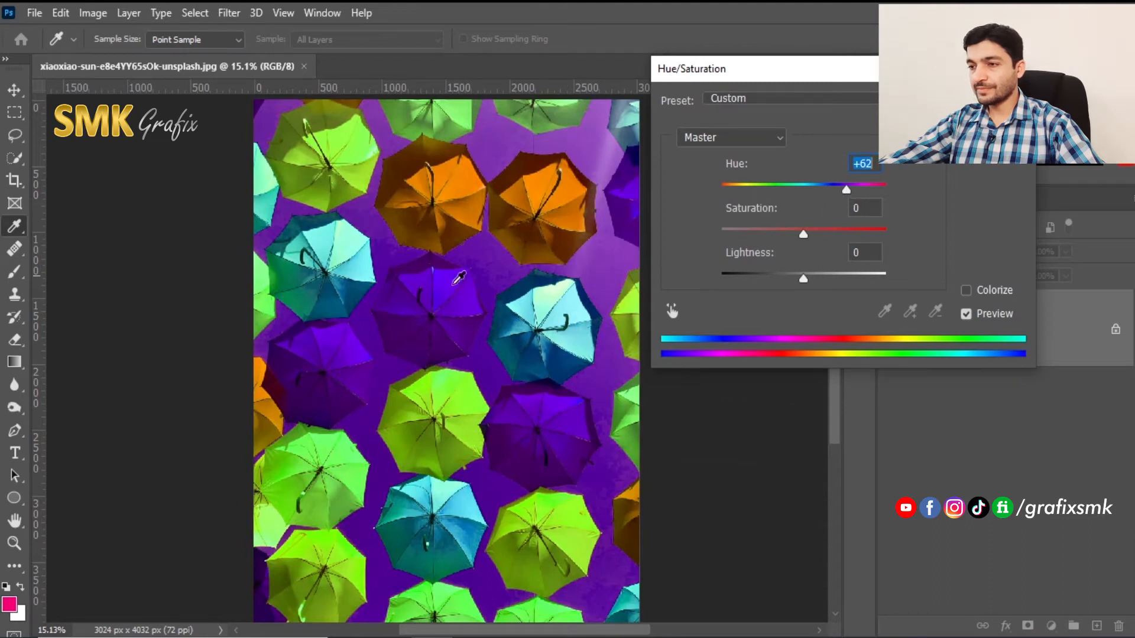
drag(847, 190, 765, 187)
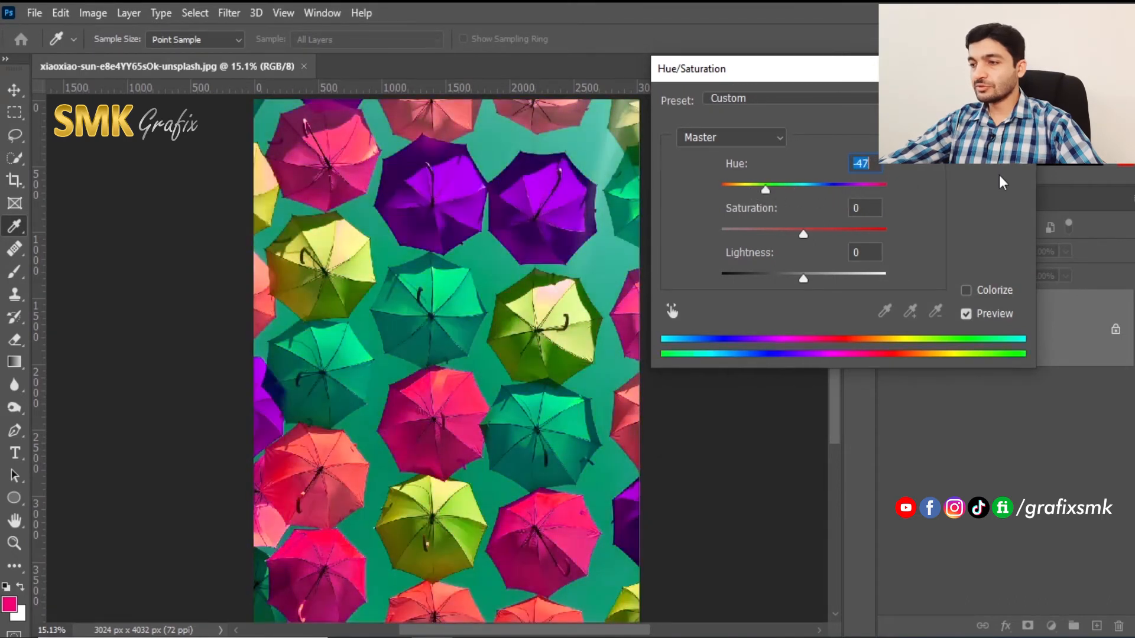
text(0)
key(Return)
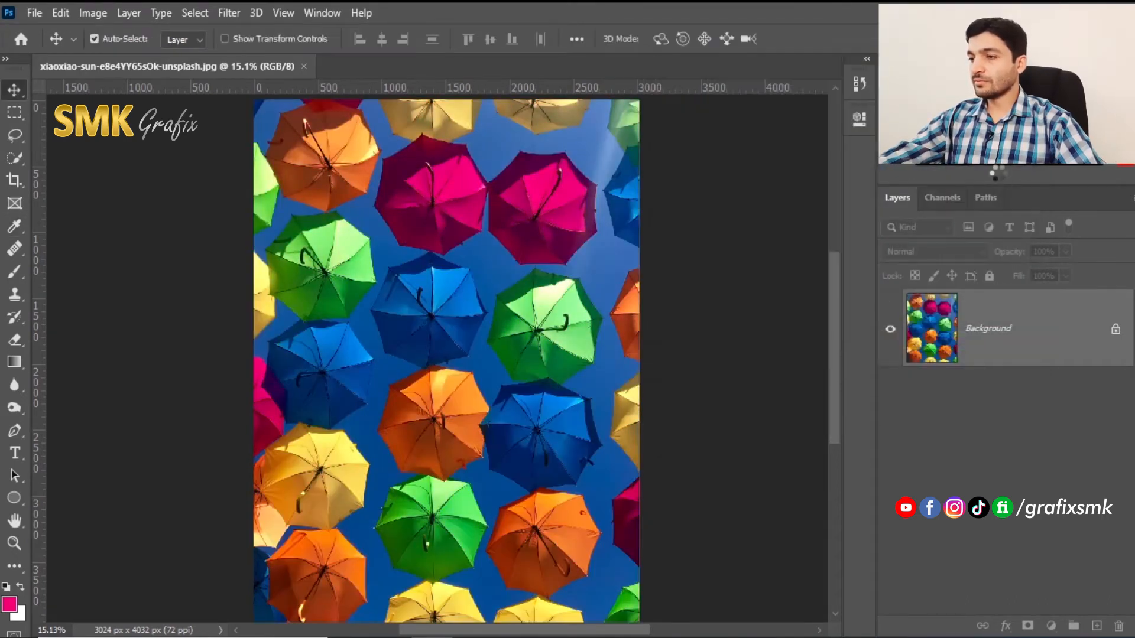
- Reopen the Hue/Saturation adjustment, try master saturation at +50 and +65, and return it to 0
click(91, 13)
mouse_move(216, 65)
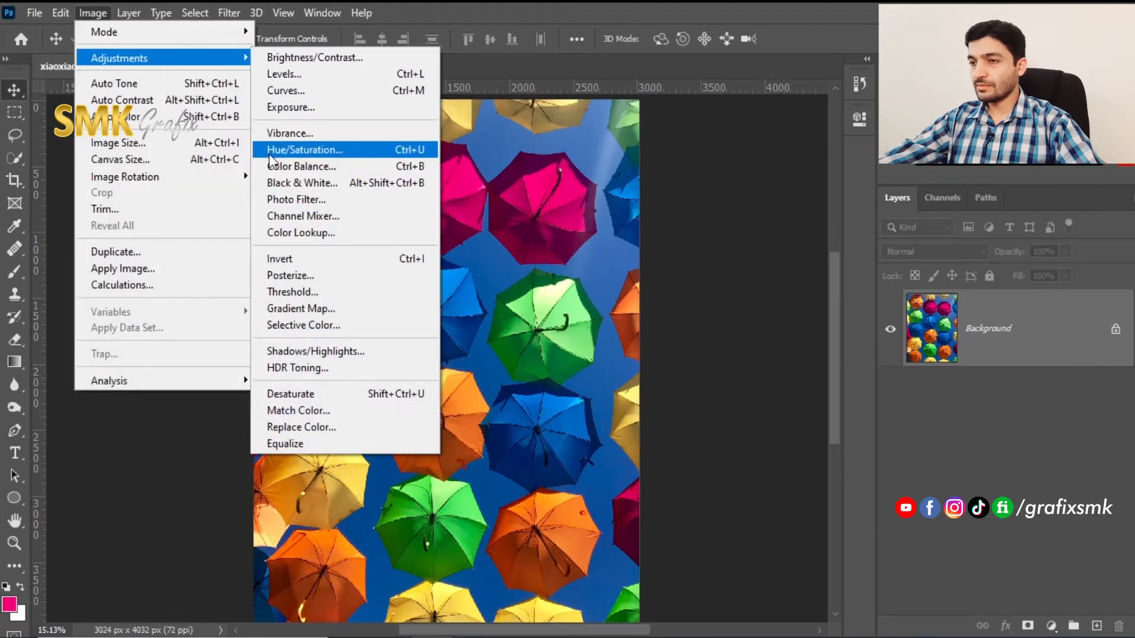
click(305, 150)
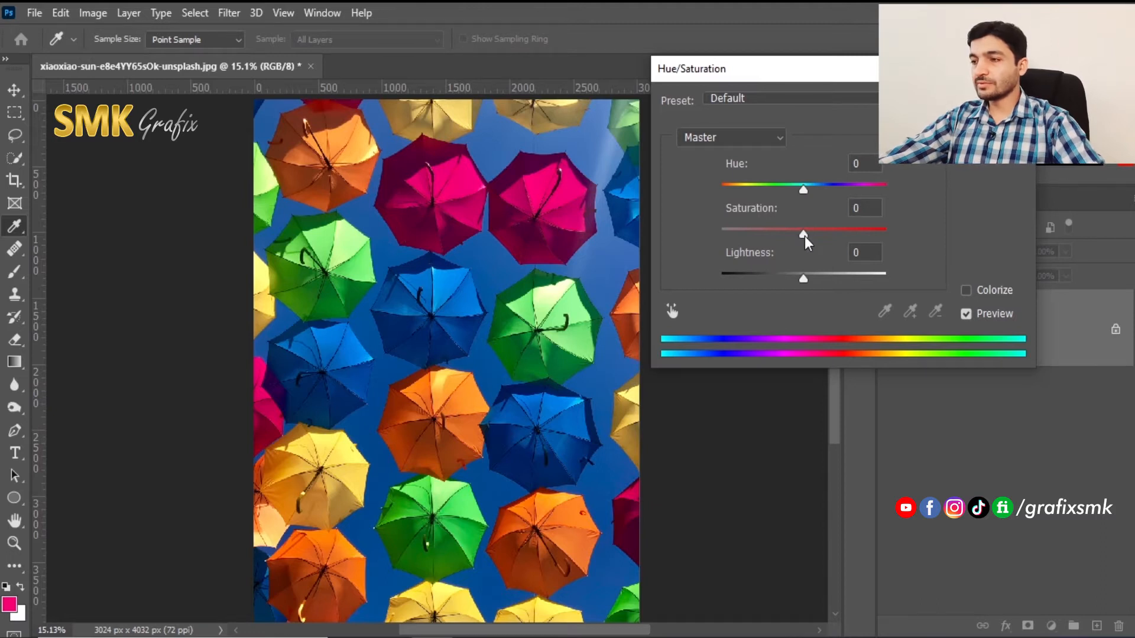
drag(805, 236, 846, 238)
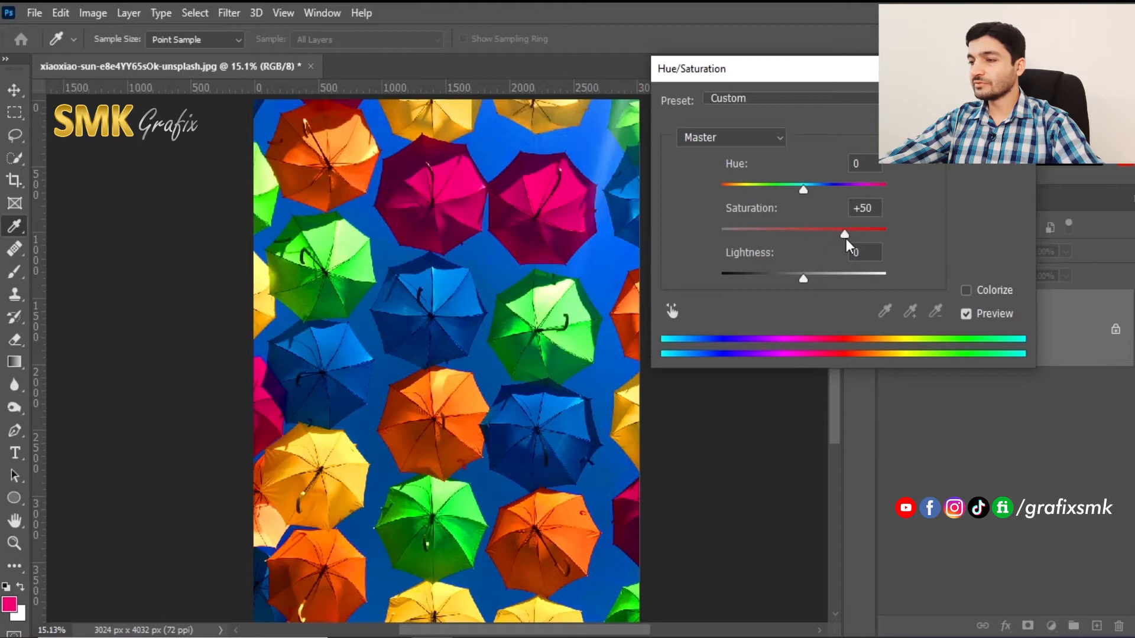
drag(846, 239, 859, 238)
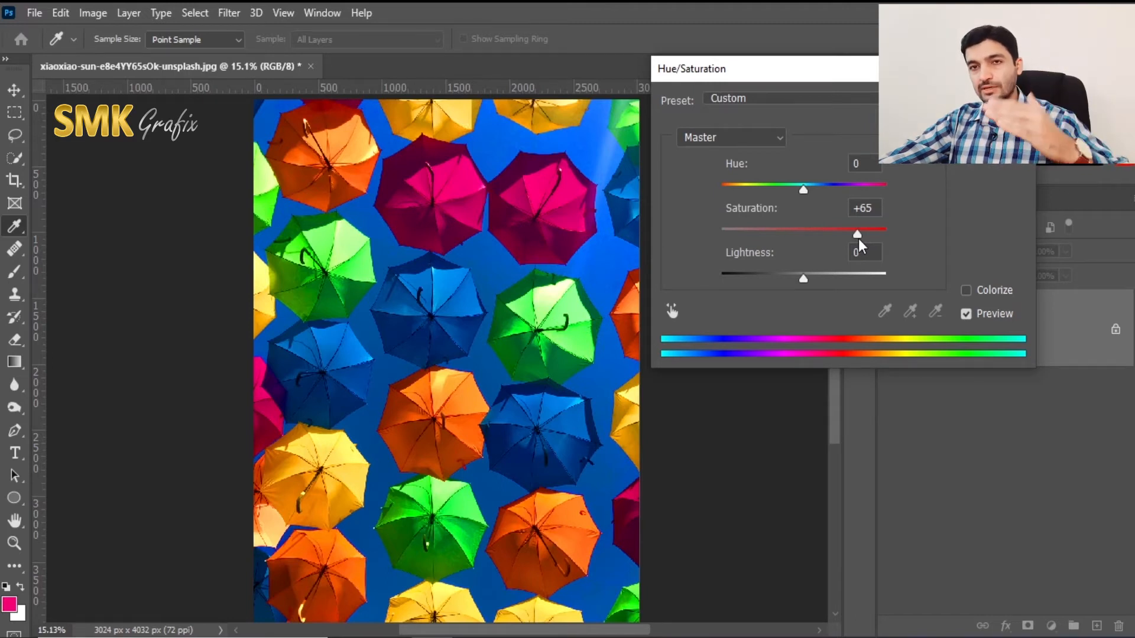
drag(859, 238, 805, 276)
key(Tab)
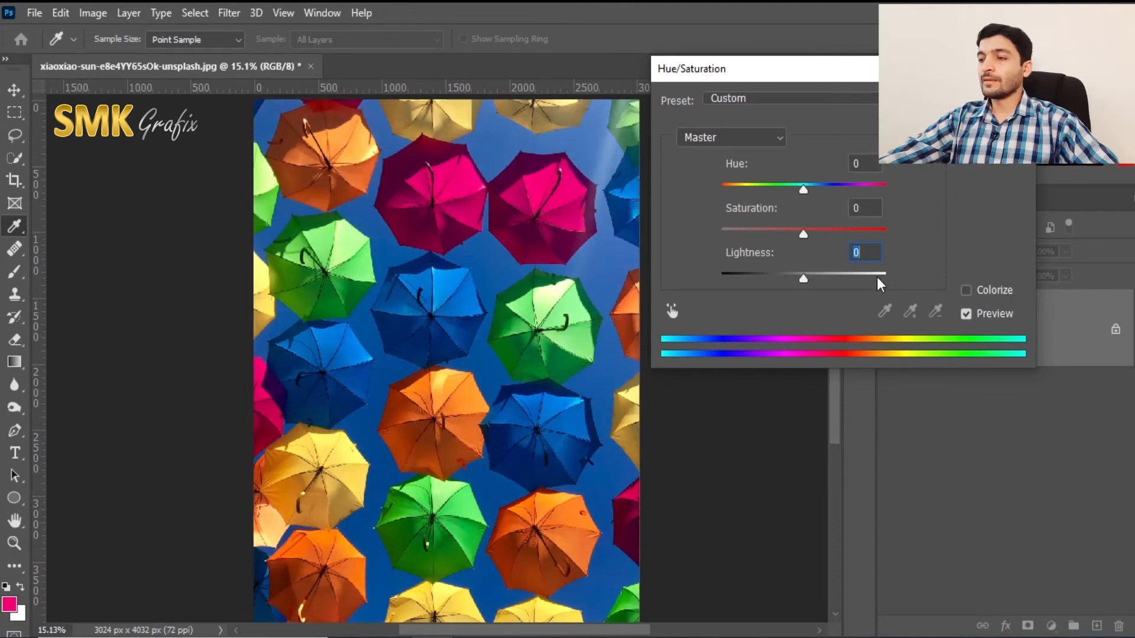
- Preview the Increase Saturation More, Old Style, Sepia and Yellow Boost presets, and return to the Default preset
click(769, 99)
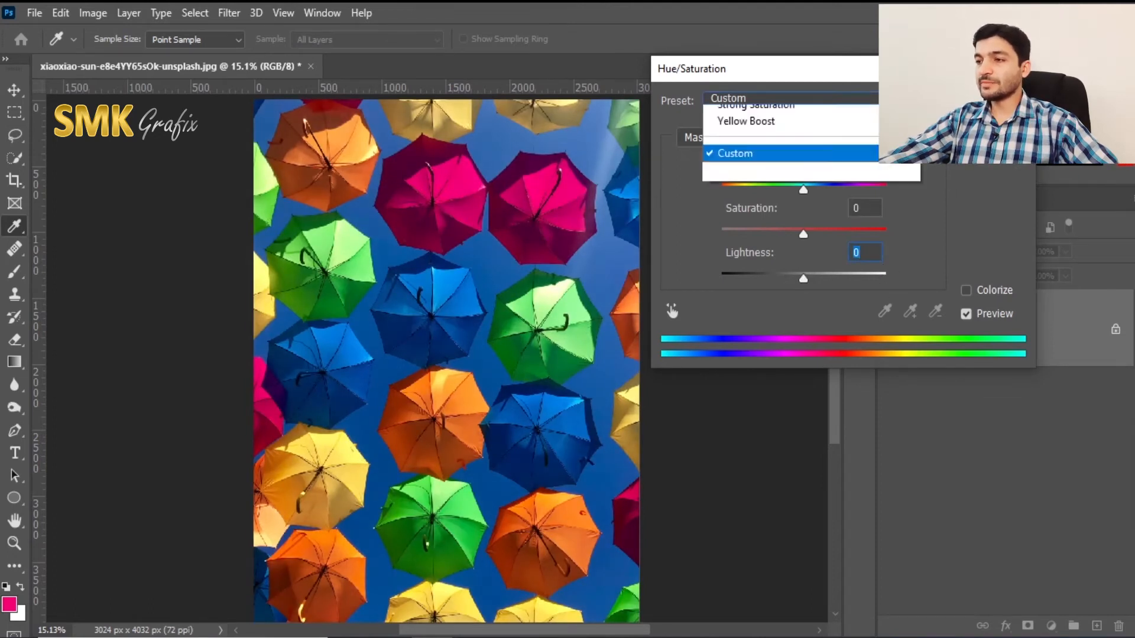
click(756, 164)
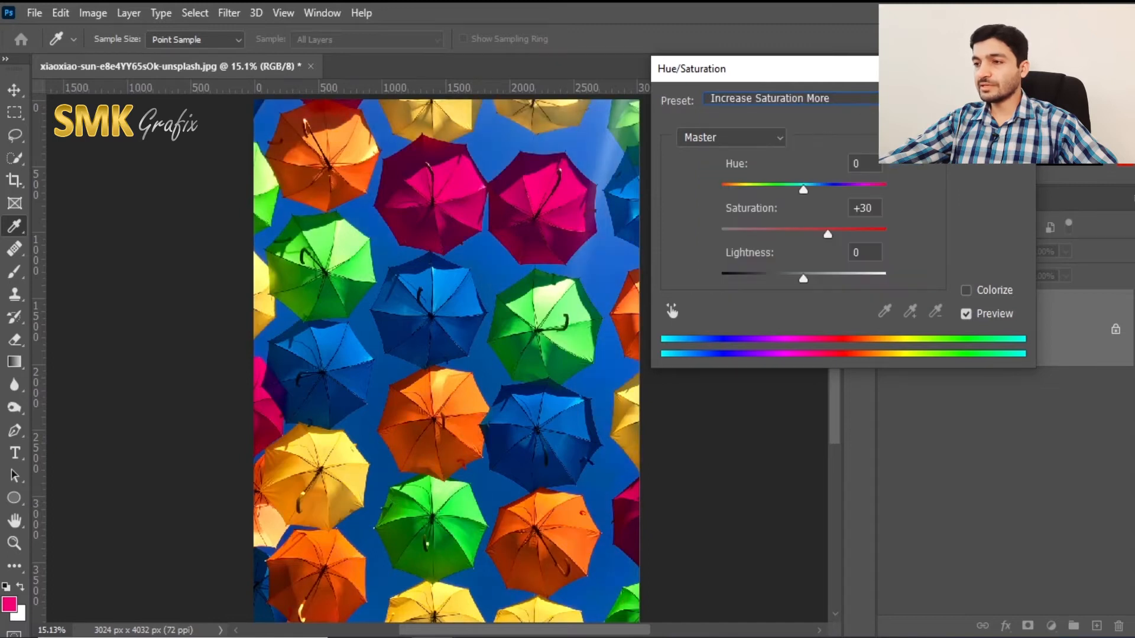
click(769, 98)
click(760, 195)
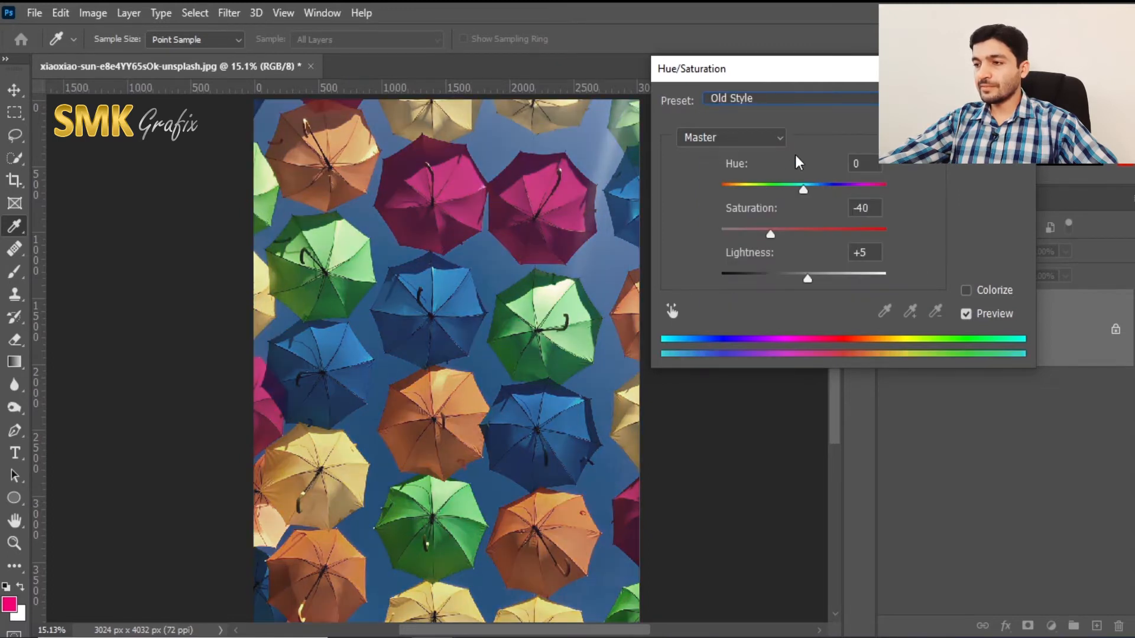
click(835, 101)
click(741, 231)
click(835, 104)
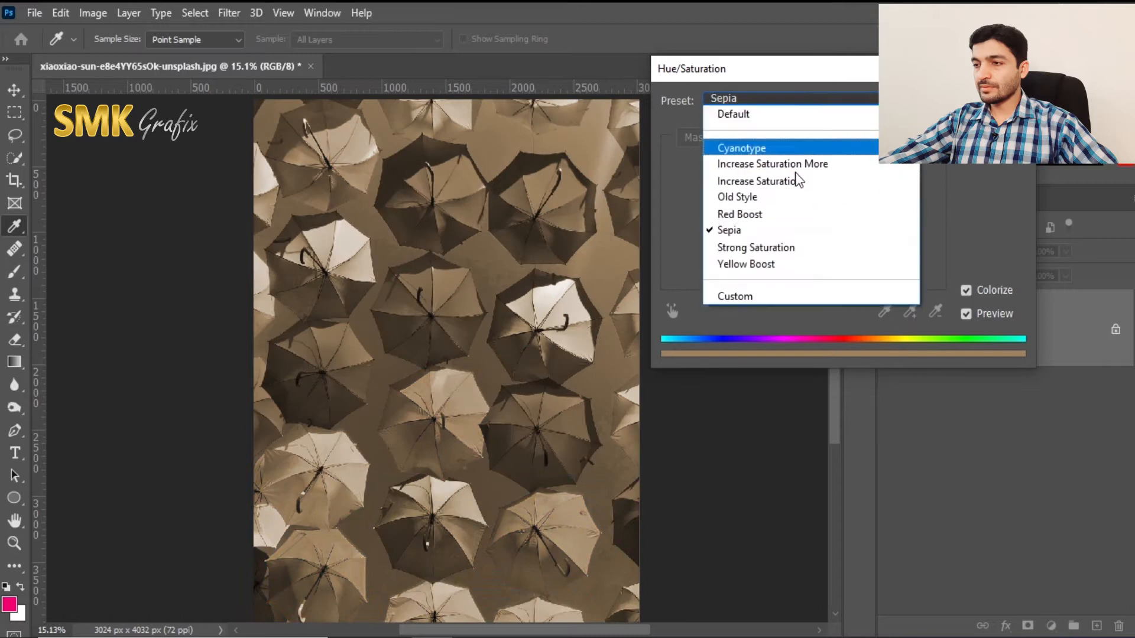
click(761, 264)
click(834, 99)
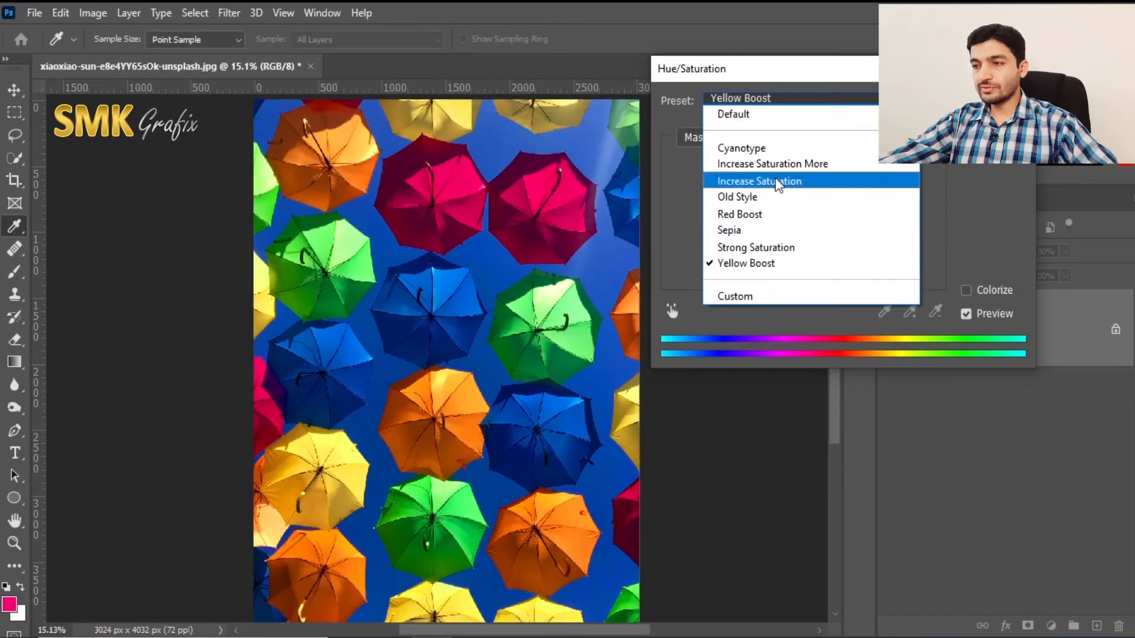
click(747, 115)
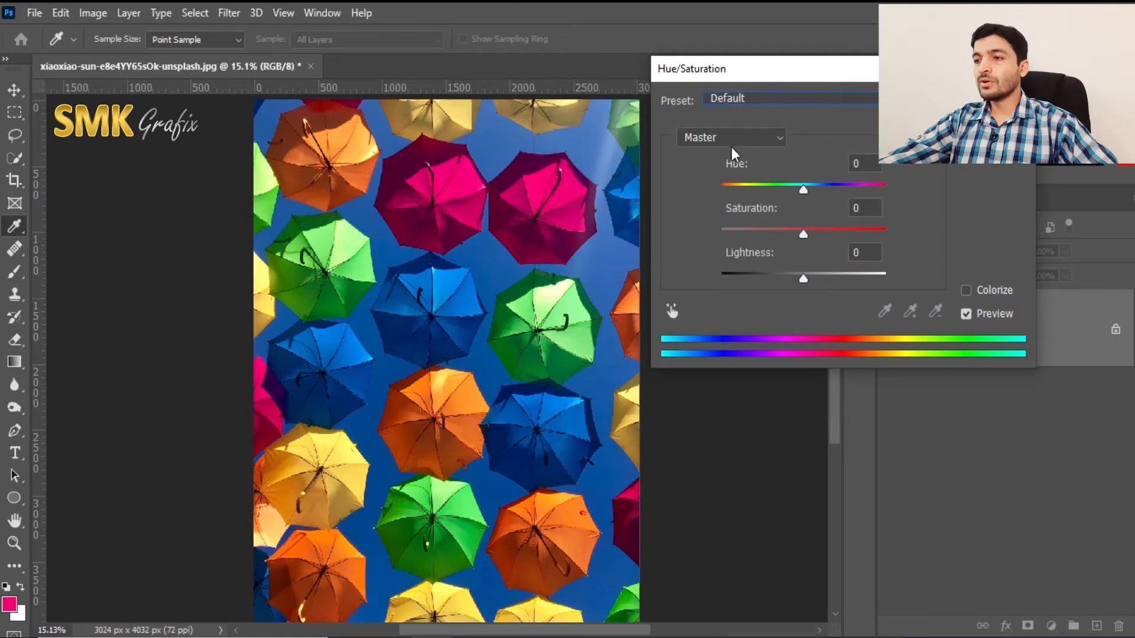
- Limit the adjustment to Reds, try a hue of -11, and set the Reds hue to +43
click(777, 142)
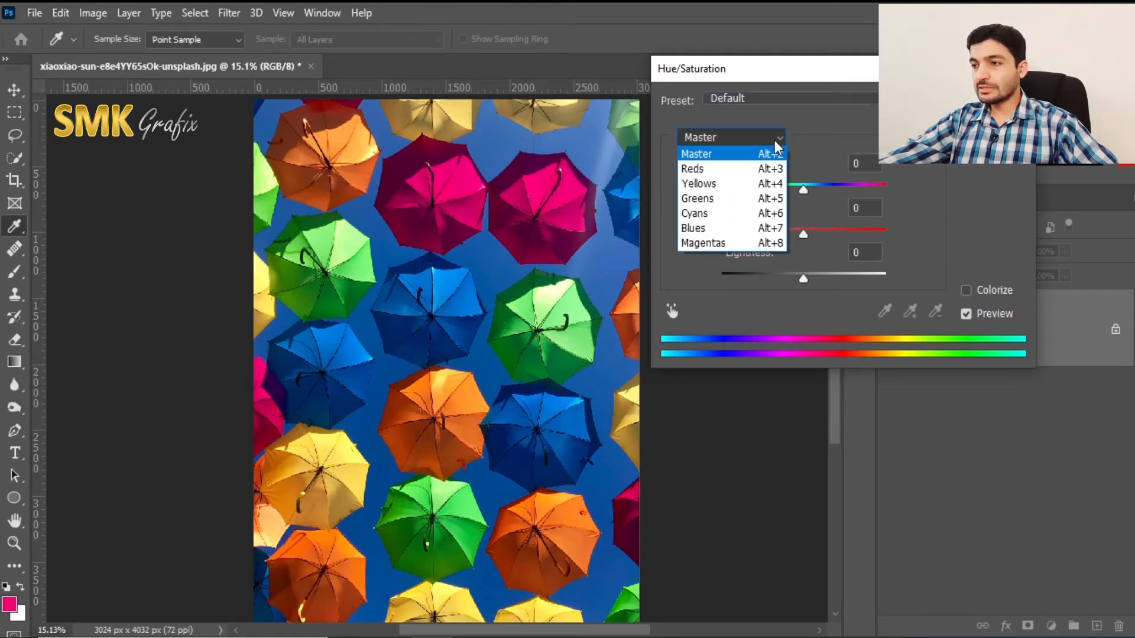
click(715, 171)
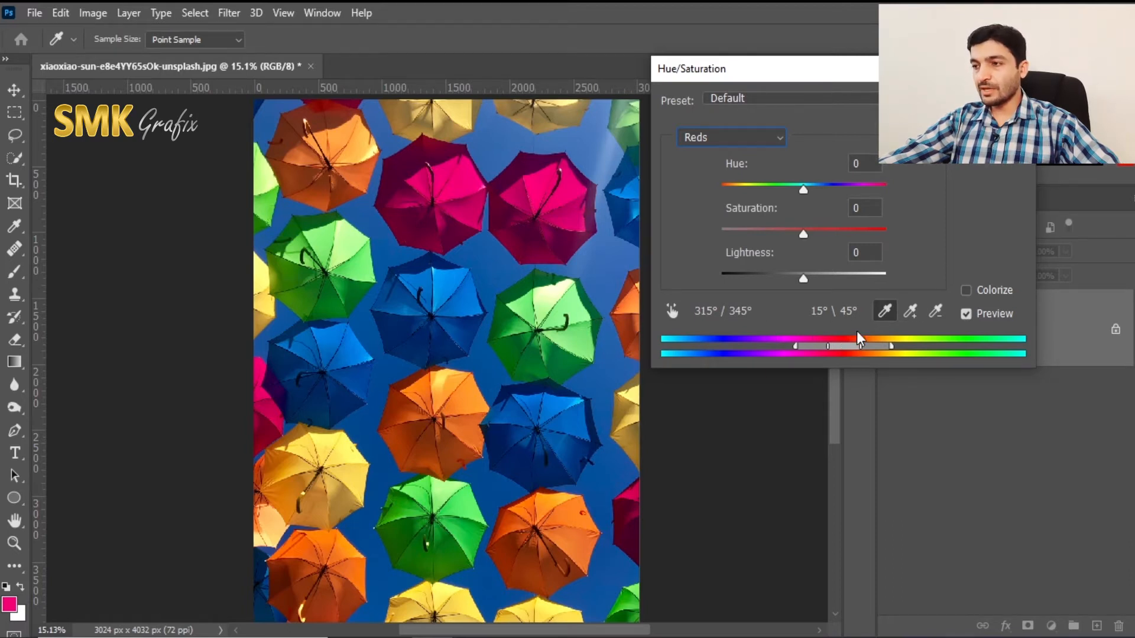
mouse_move(805, 191)
mouse_down()
mouse_move(847, 193)
mouse_move(719, 193)
mouse_move(795, 194)
mouse_up()
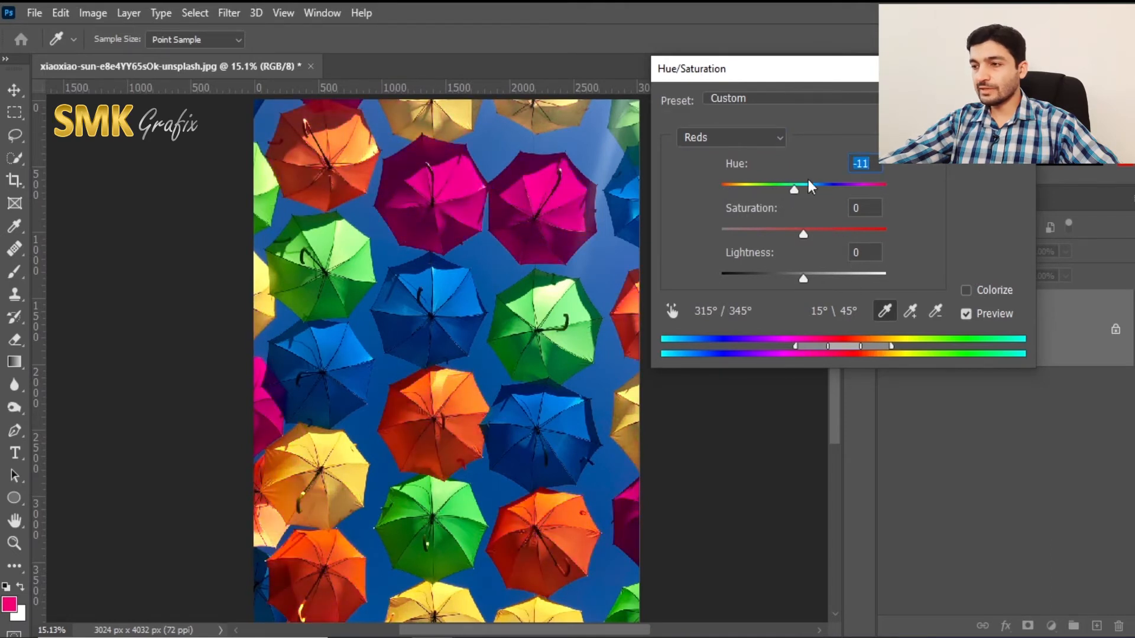
drag(790, 188, 839, 190)
mouse_move(842, 191)
mouse_down()
mouse_move(874, 191)
mouse_move(823, 193)
mouse_move(840, 192)
mouse_up()
mouse_move(802, 234)
mouse_down()
mouse_move(857, 233)
mouse_move(704, 231)
mouse_move(828, 231)
mouse_move(805, 231)
mouse_up()
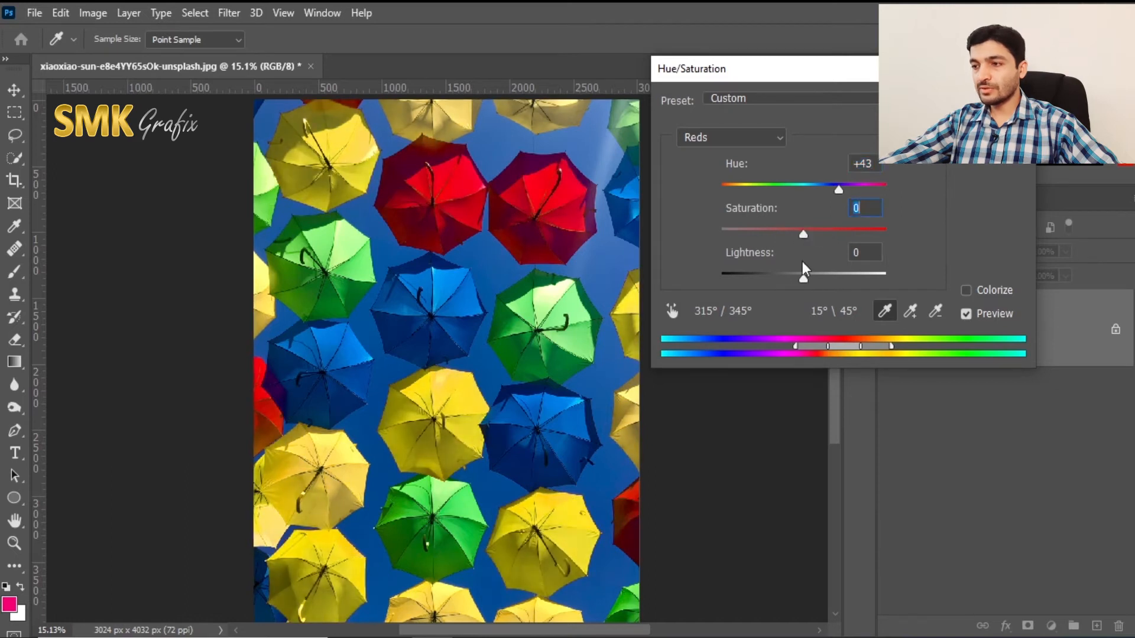
mouse_move(804, 279)
mouse_down()
mouse_move(859, 278)
mouse_move(751, 278)
mouse_move(811, 276)
mouse_up()
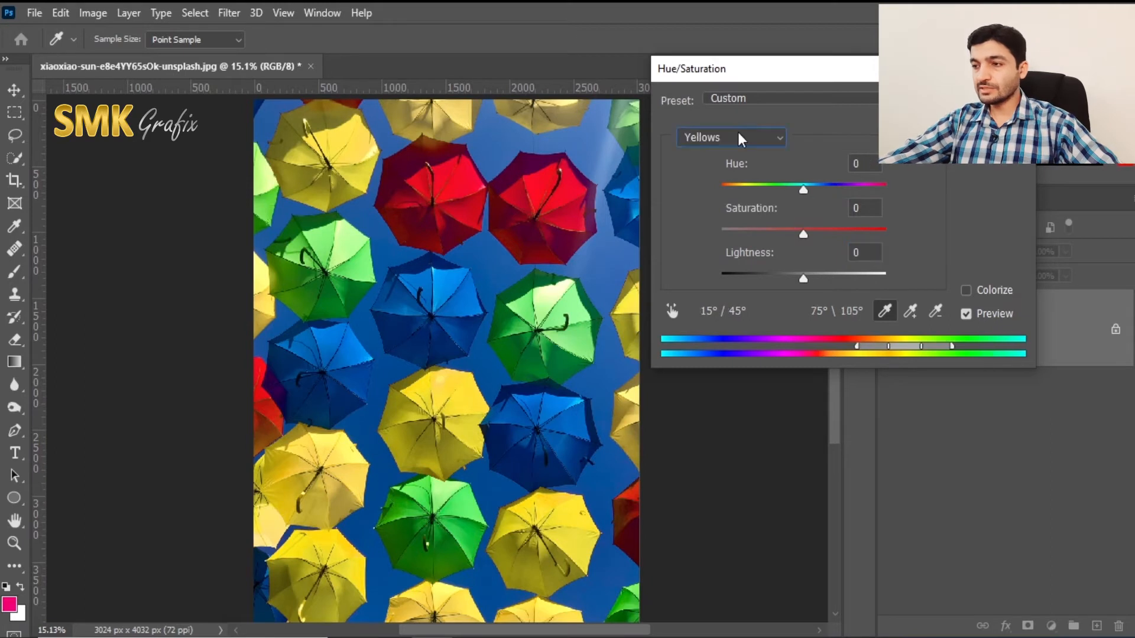
- Limit the adjustment to Yellows and shift their hue to -6
click(739, 135)
click(733, 183)
mouse_move(807, 189)
mouse_down()
mouse_move(843, 190)
mouse_move(716, 193)
mouse_move(798, 191)
mouse_up()
- Try a hue shift of -75 on the Blues range, and undo that shift
click(731, 137)
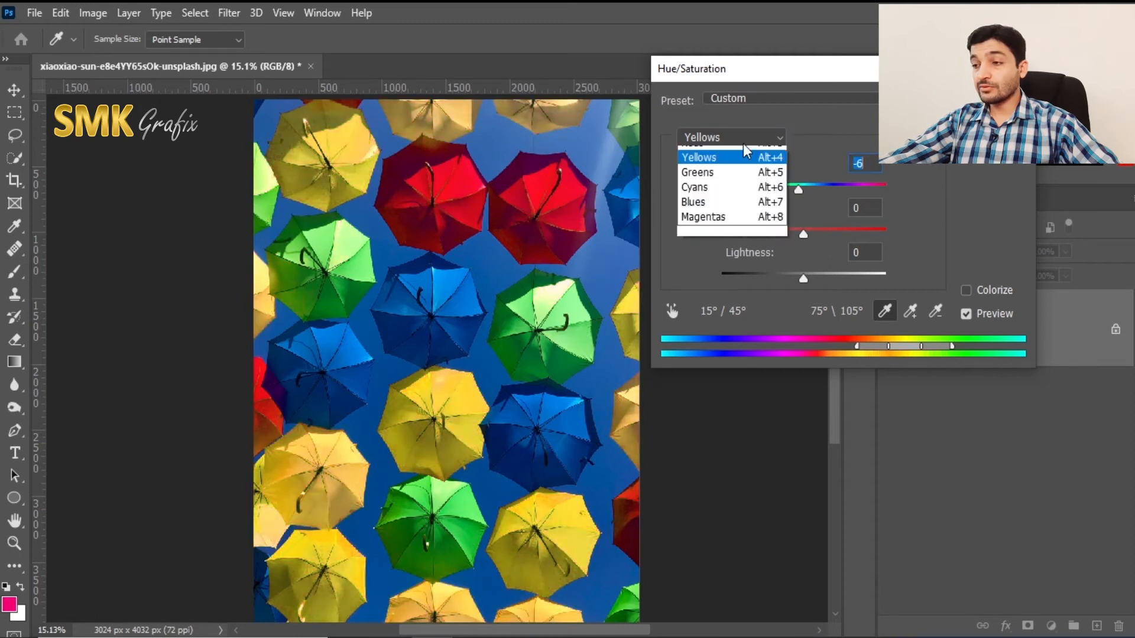
click(733, 228)
drag(802, 192, 757, 192)
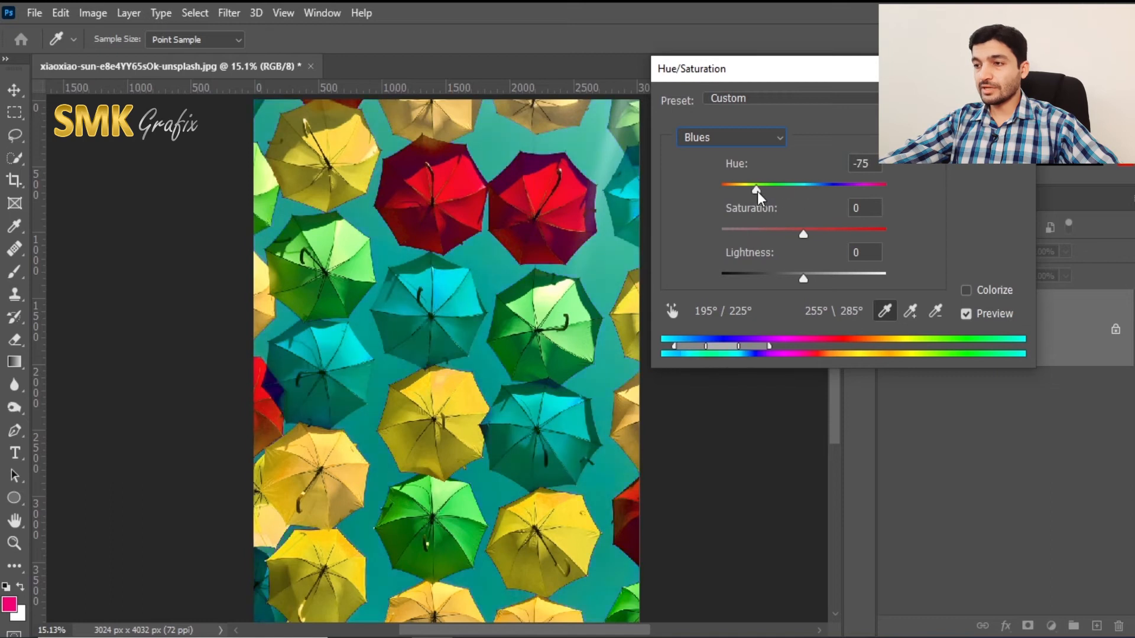
click(754, 137)
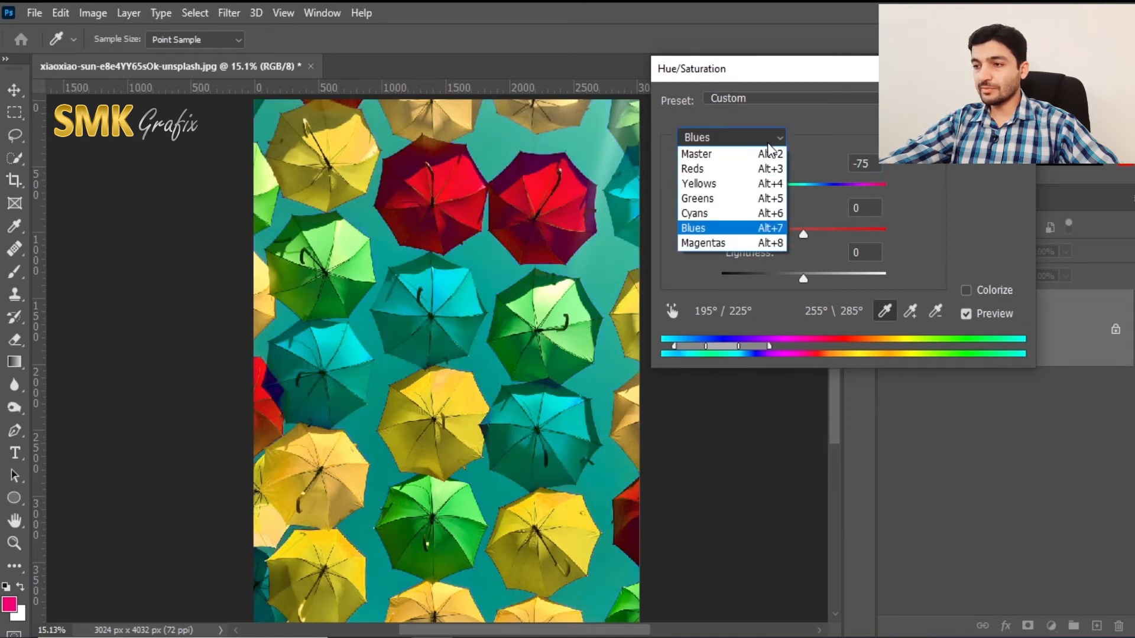
click(733, 228)
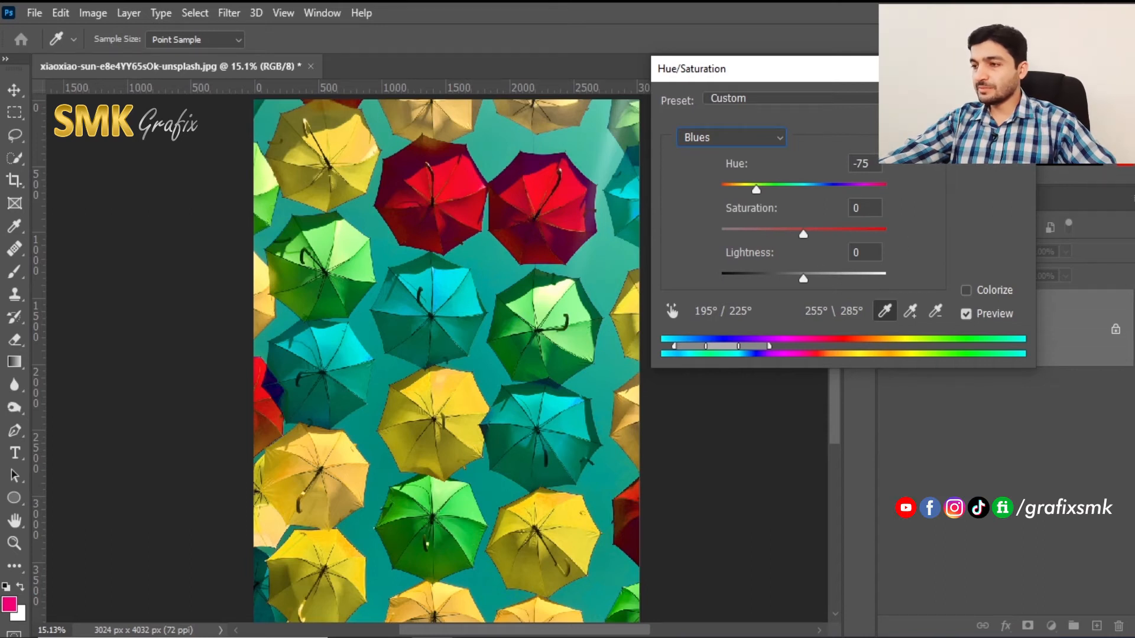
key(ctrl+z)
key(ctrl+z)
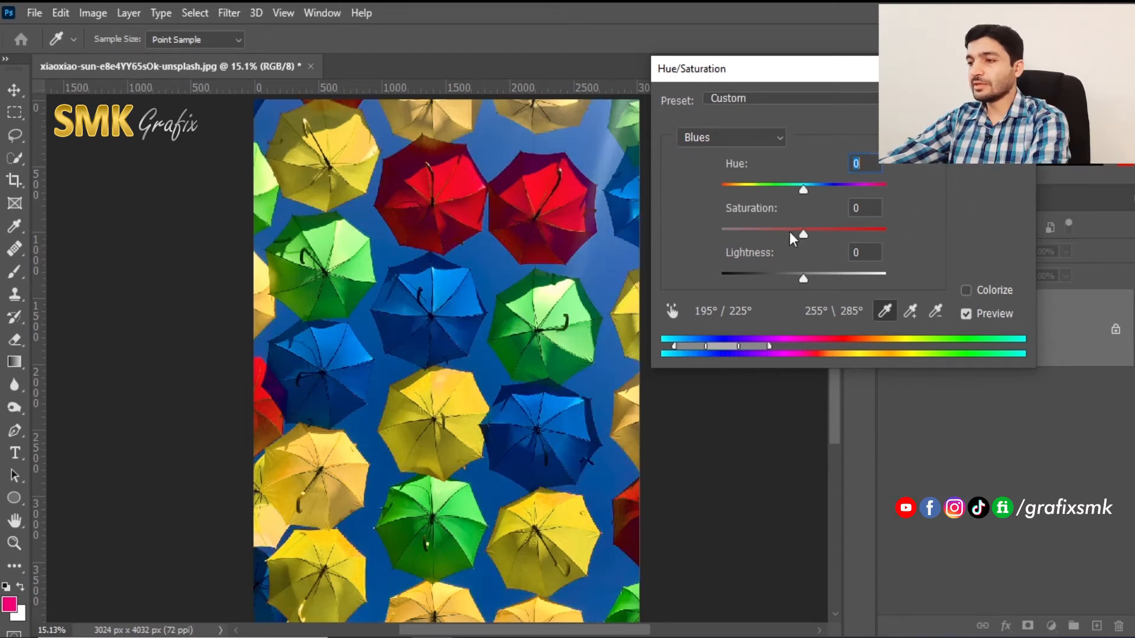
- Use the on-image adjustment tool on the umbrellas to set saturation to +36 for Reds and +19 for Greens
click(672, 313)
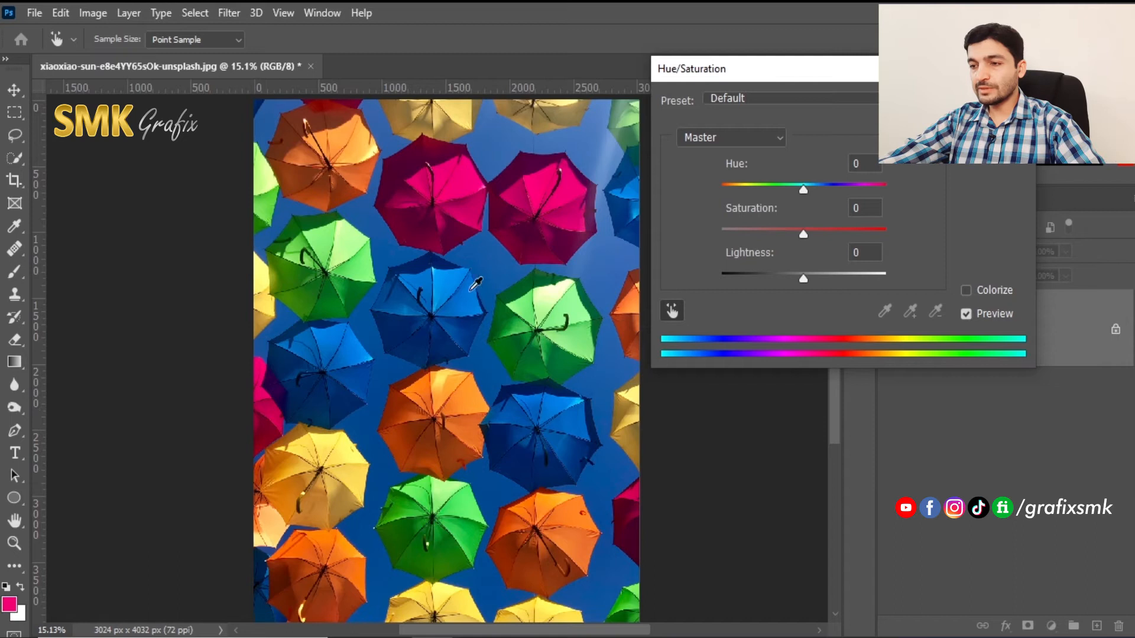
click(454, 408)
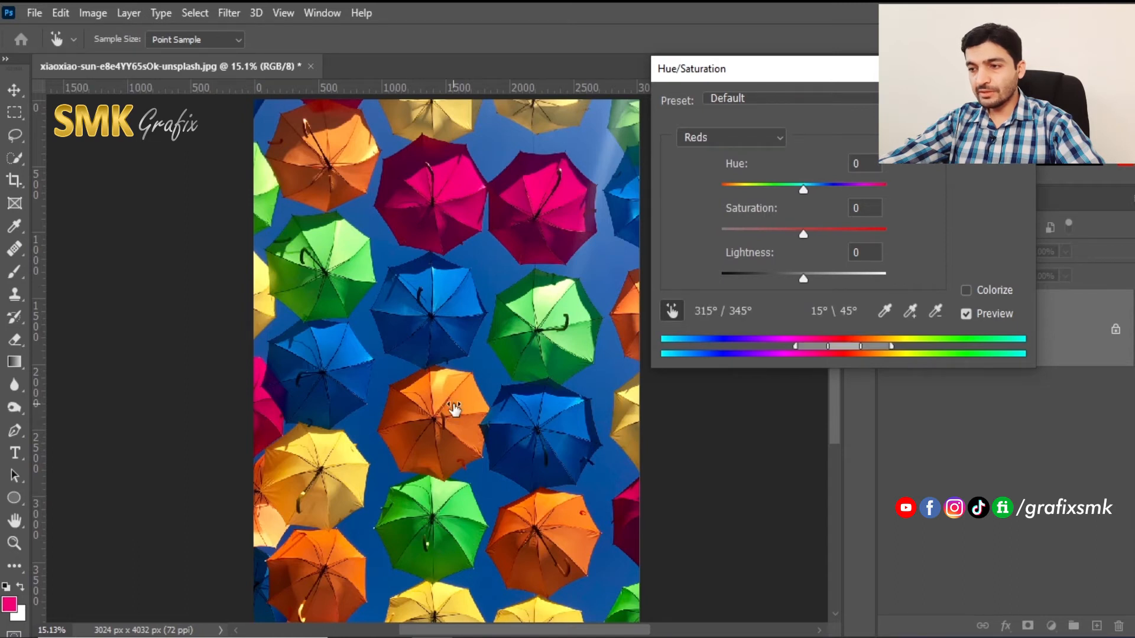
mouse_move(455, 408)
mouse_down()
mouse_move(496, 410)
mouse_move(393, 413)
mouse_move(454, 414)
mouse_up()
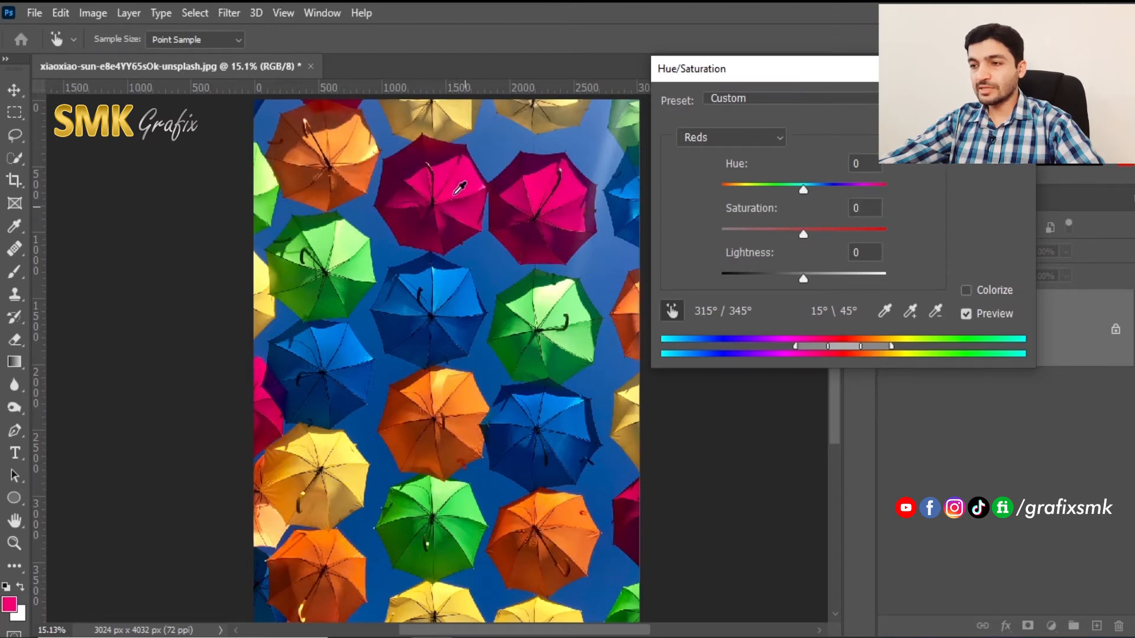
drag(462, 177, 425, 190)
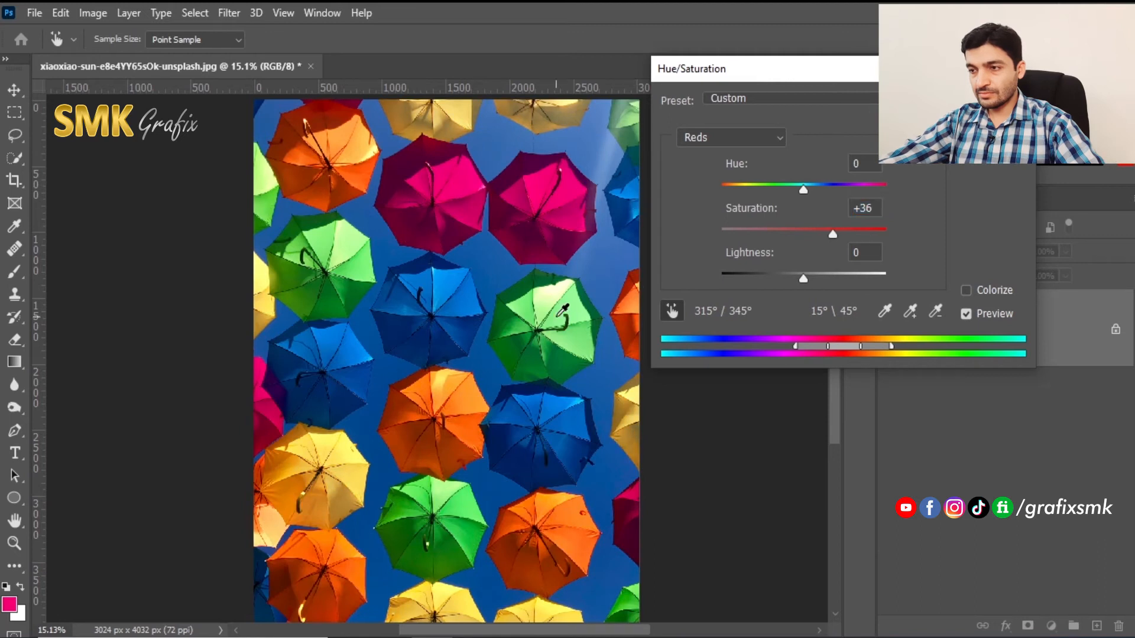
mouse_move(580, 306)
mouse_down()
mouse_move(628, 316)
mouse_move(588, 317)
mouse_up()
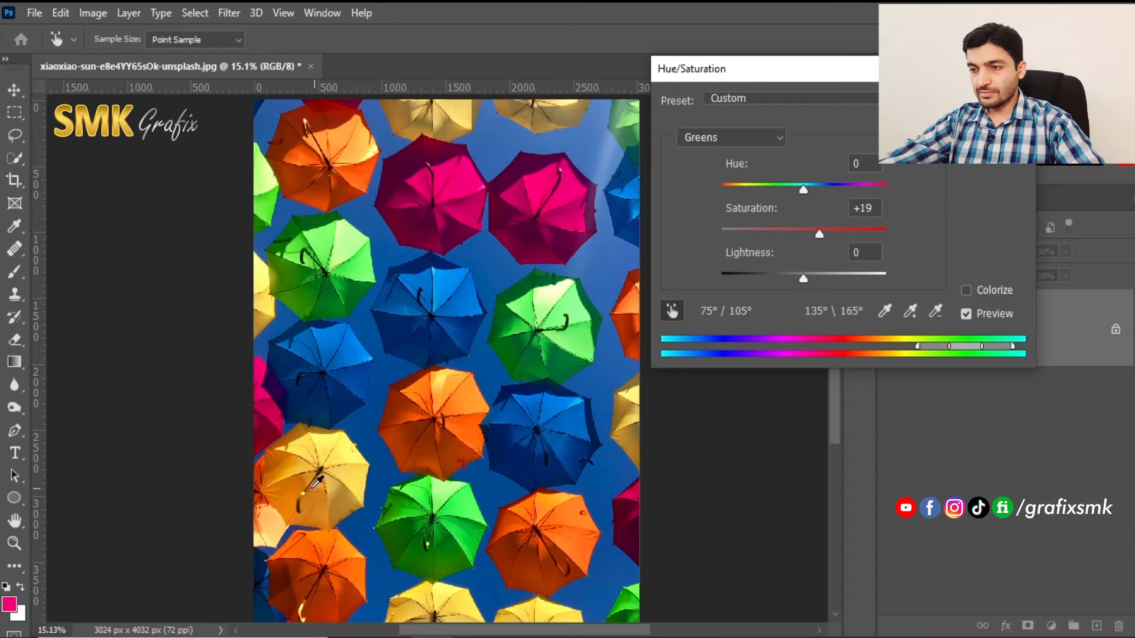
- Use the on-image adjustment tool on the umbrellas to set saturation to +31 for Yellows and -20 for Reds
mouse_move(295, 468)
mouse_down()
mouse_move(329, 471)
mouse_move(311, 471)
mouse_up()
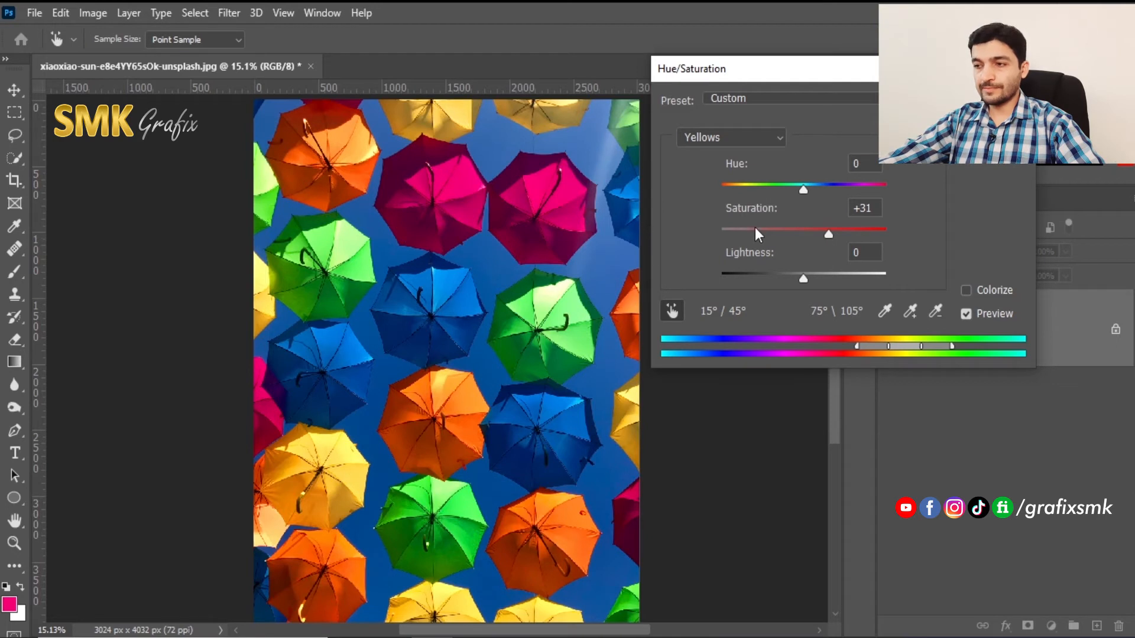
click(538, 184)
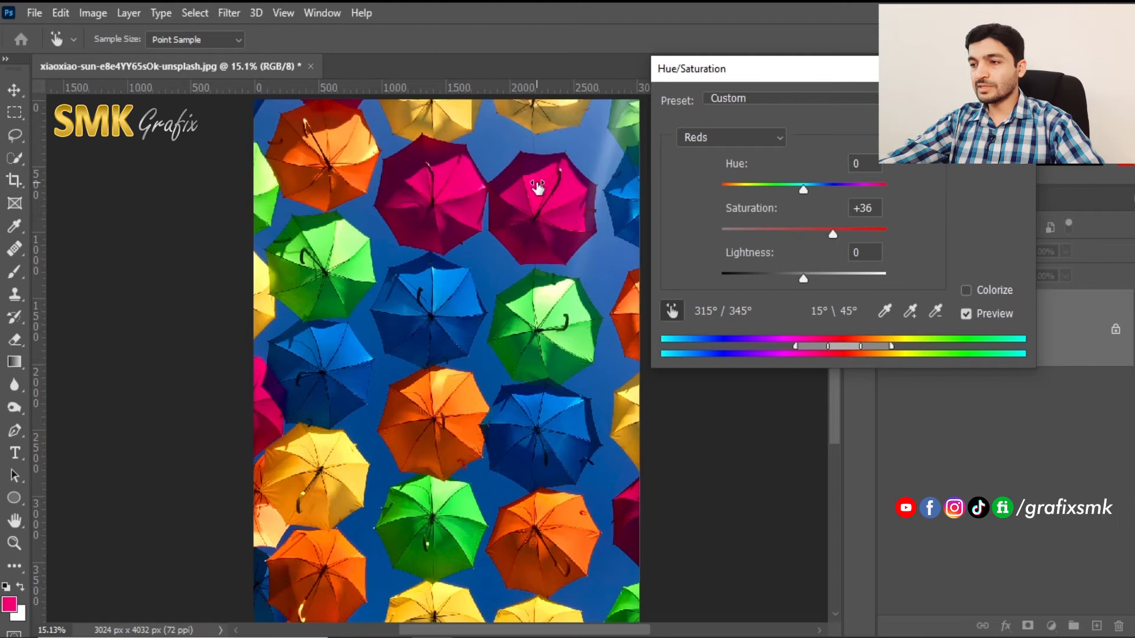
drag(539, 188, 579, 195)
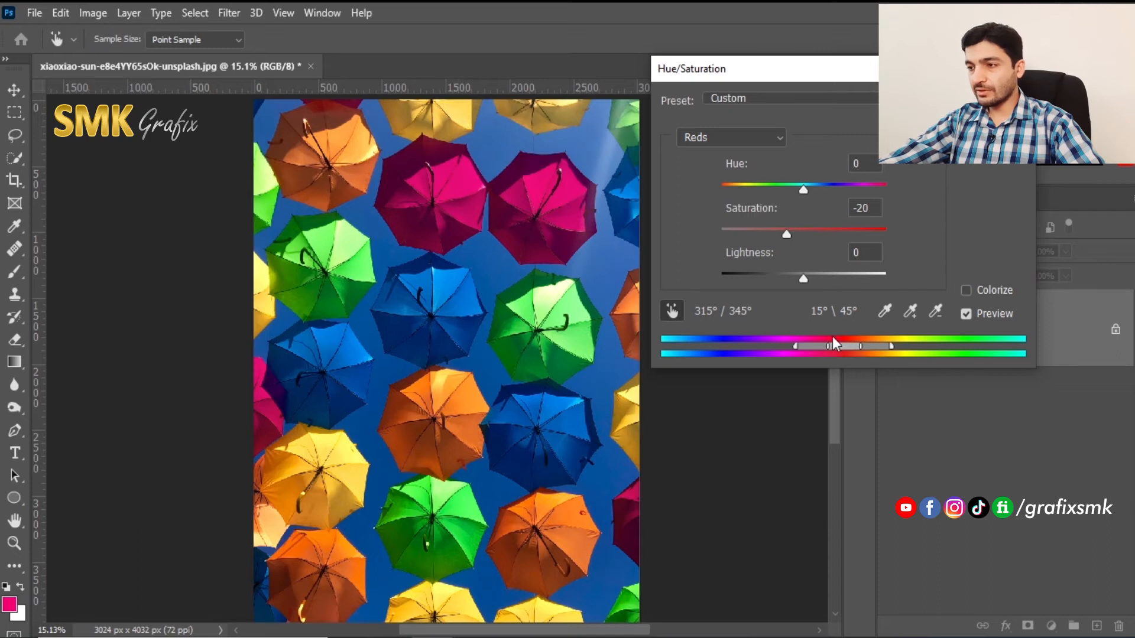
- Narrow the Reds color range, set its hue to +33, and slide the range into Magentas at 267°/280° and 293°\306°
mouse_move(852, 349)
mouse_down()
mouse_move(832, 345)
mouse_move(876, 347)
mouse_move(866, 347)
mouse_up()
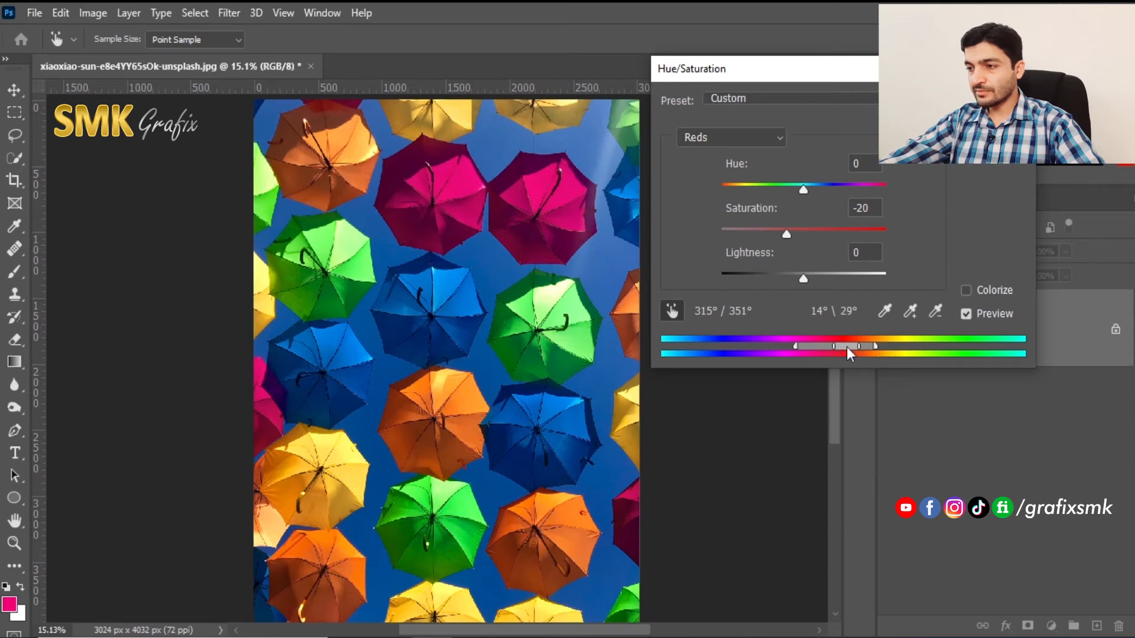
drag(796, 348, 816, 350)
drag(882, 347, 921, 349)
drag(805, 194, 838, 194)
drag(938, 346, 767, 343)
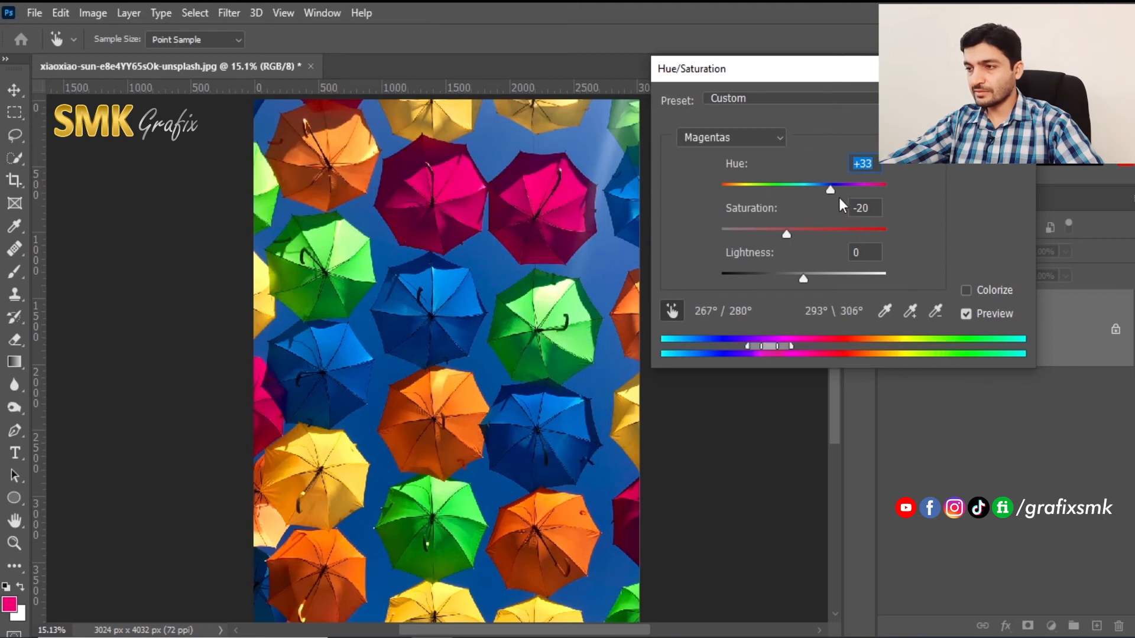
- Try a hue of -142 on the Magentas range, and set its hue to -52, saturation to +48 and lightness to +38
drag(867, 193, 737, 199)
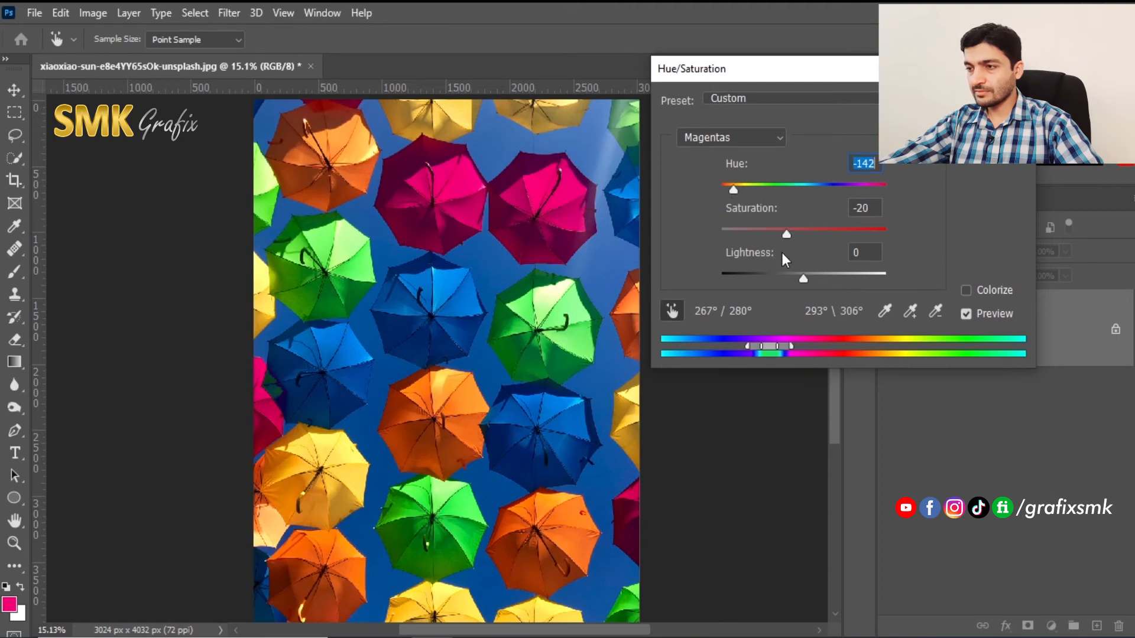
drag(826, 237, 844, 237)
drag(740, 193, 763, 191)
mouse_move(813, 281)
mouse_down()
mouse_move(774, 274)
mouse_move(834, 276)
mouse_up()
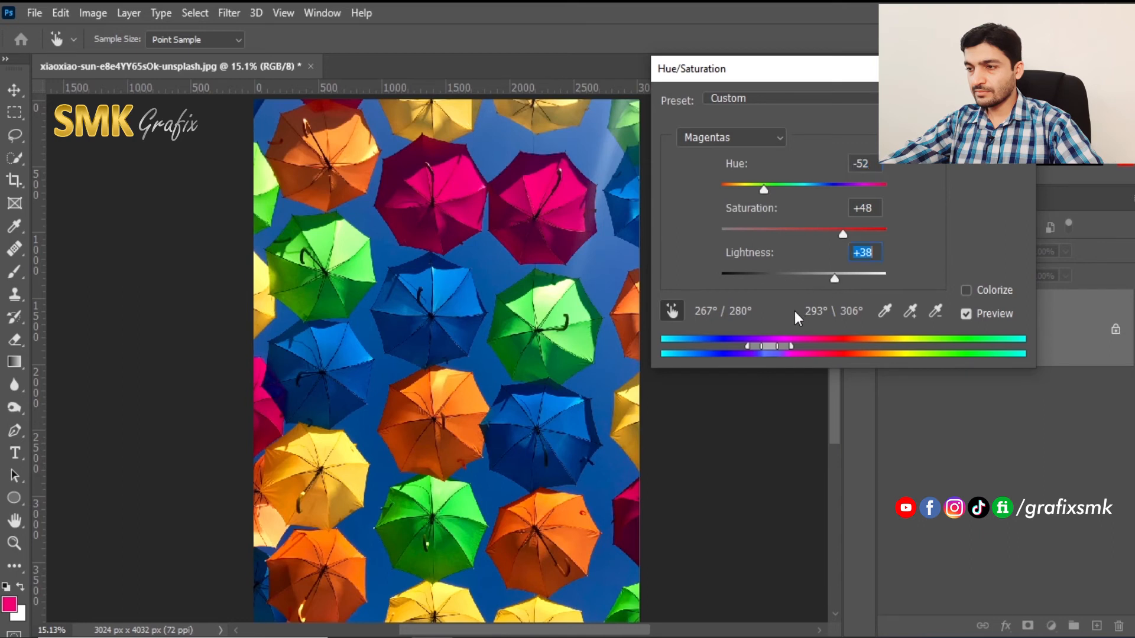
- Slide the color range over the pink umbrellas' tones to 323°/335° and 349°\2°, set hue to -34, and apply the adjustment
drag(796, 349, 825, 348)
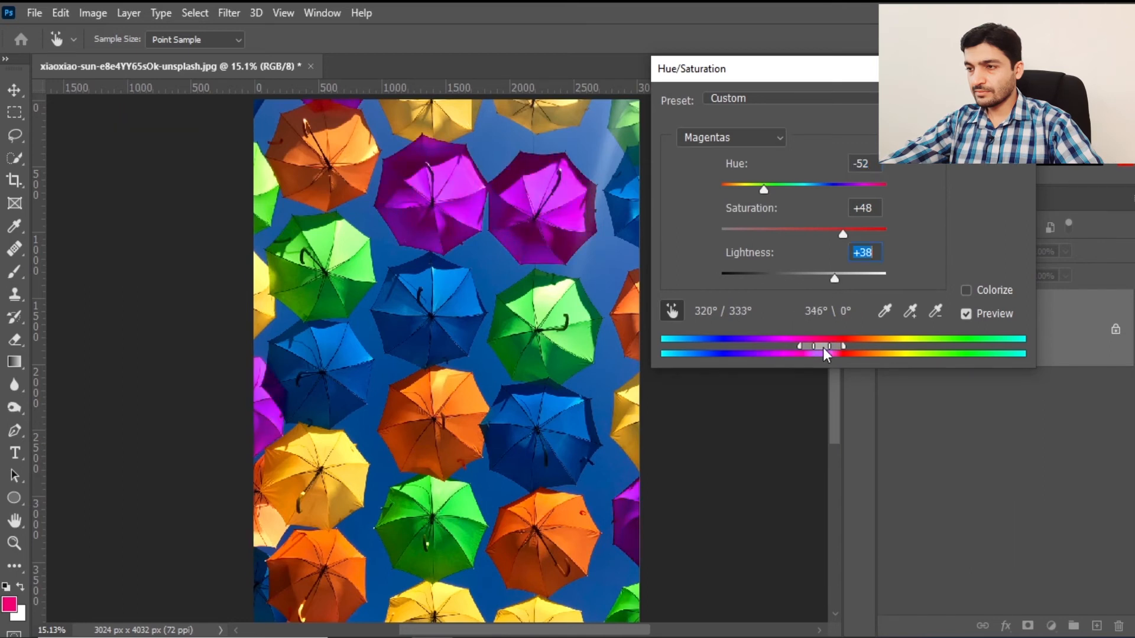
mouse_move(764, 193)
mouse_down()
mouse_move(848, 191)
mouse_move(704, 192)
mouse_move(777, 192)
mouse_up()
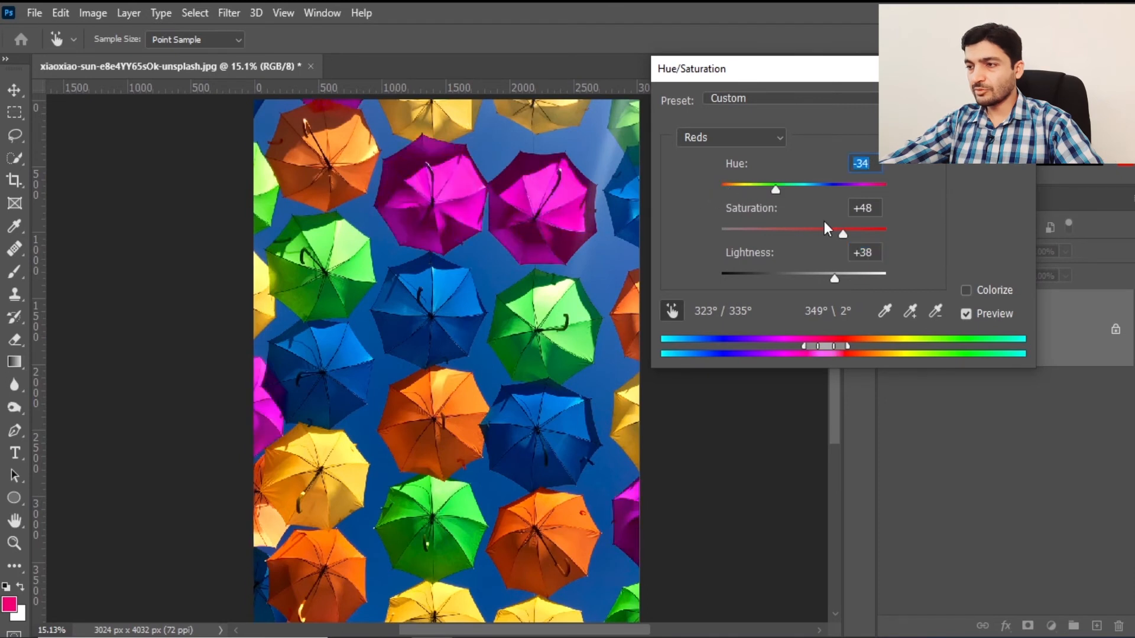
key(Return)
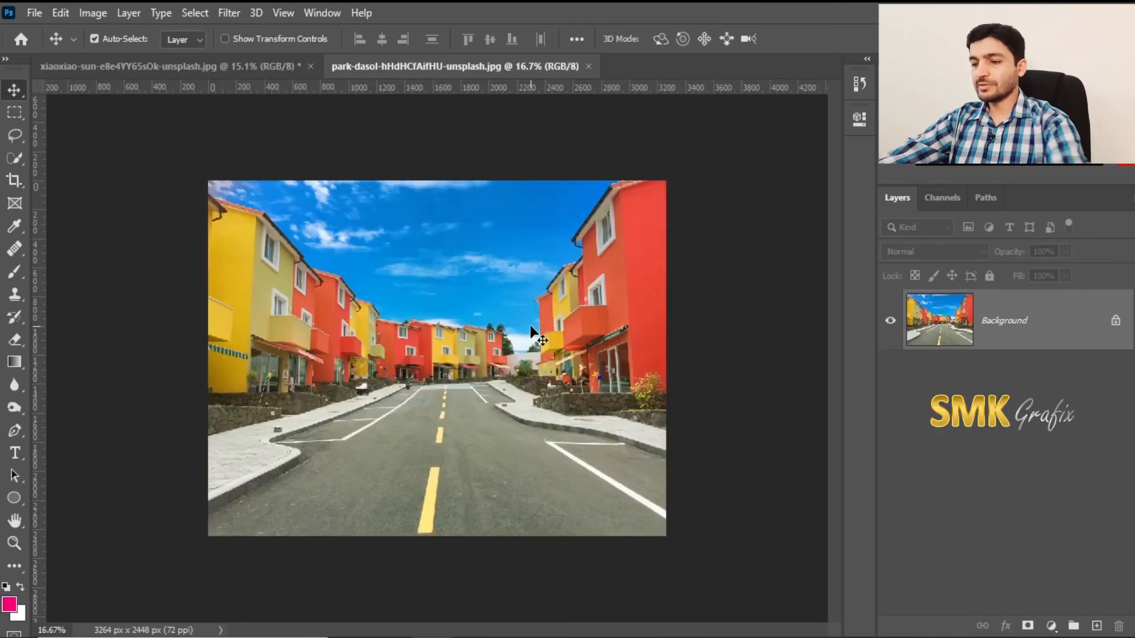
- Open the Hue/Saturation adjustment on the street photo and move its dialog clear of the red building
scroll(421, 375, up, 3)
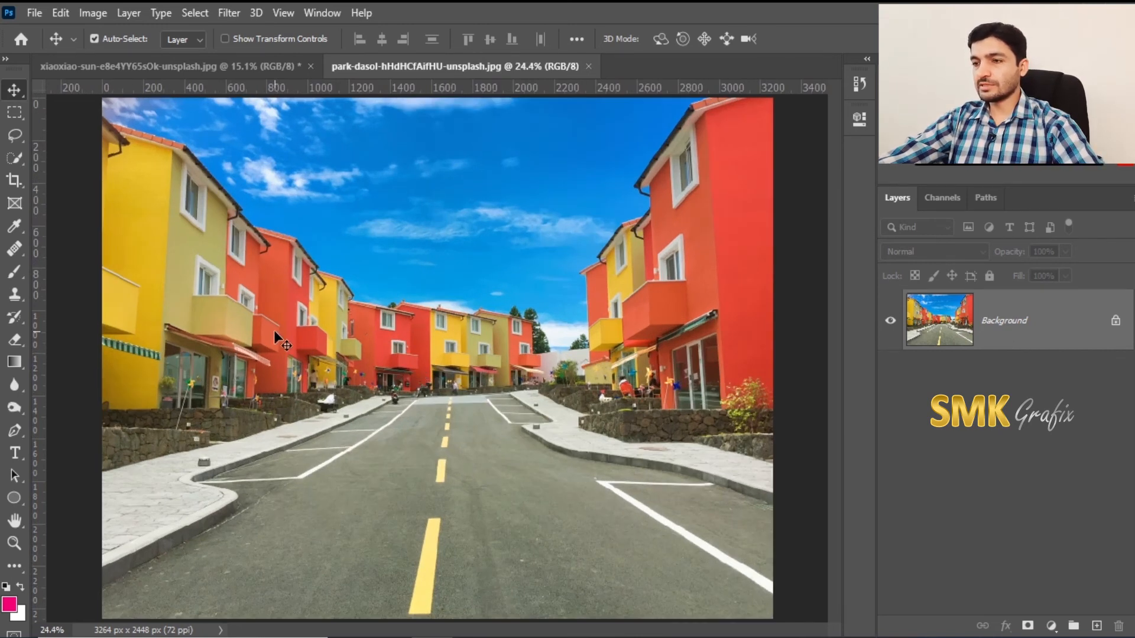
click(94, 13)
mouse_move(107, 57)
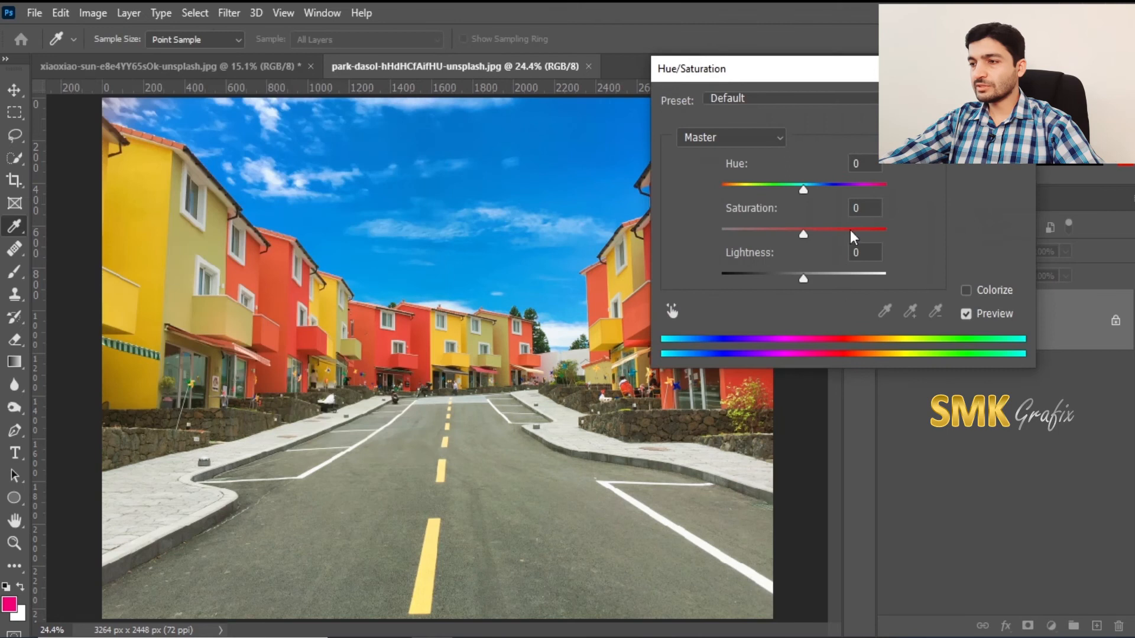
drag(847, 69, 924, 68)
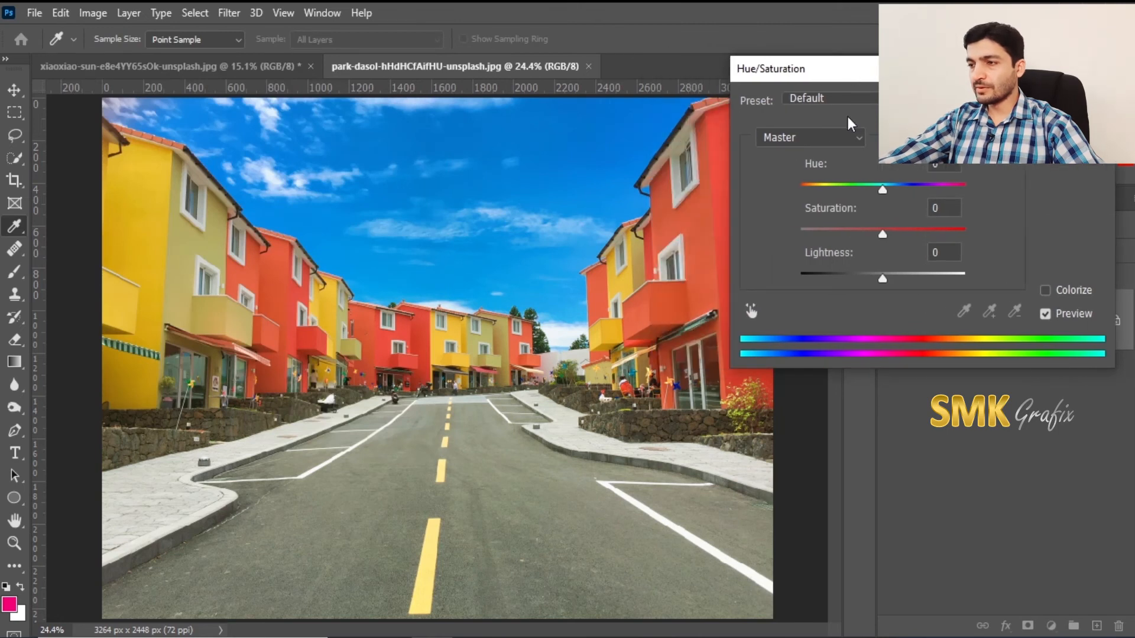
- Try limiting the adjustment to Reds, sliding the color range to 342°/13° and 43°\73°, and shifting its hue
click(843, 135)
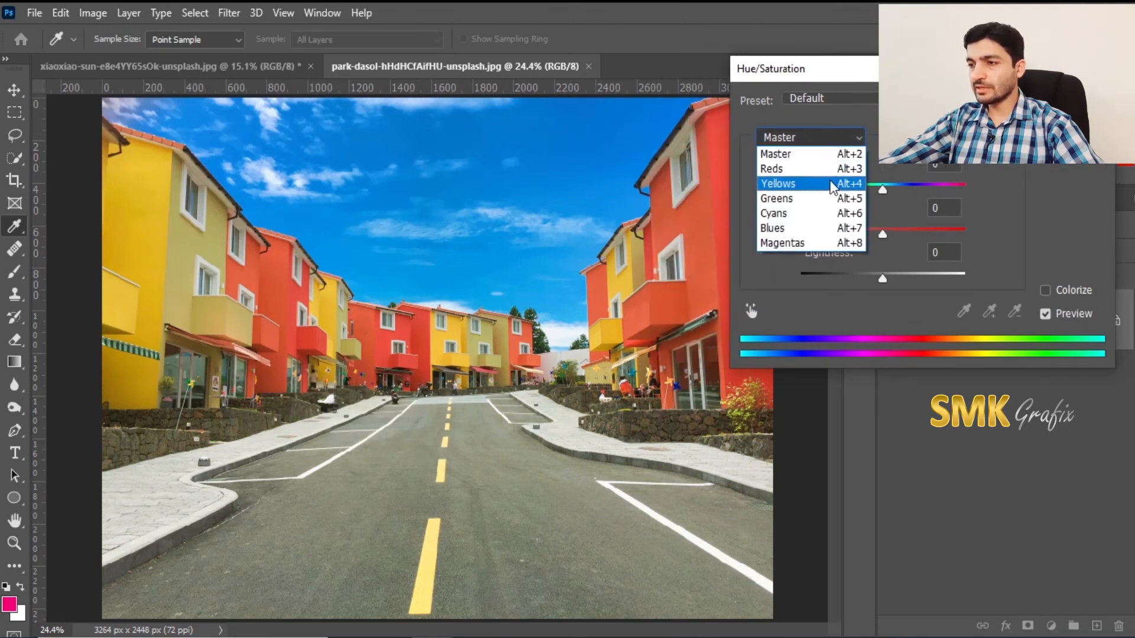
click(847, 71)
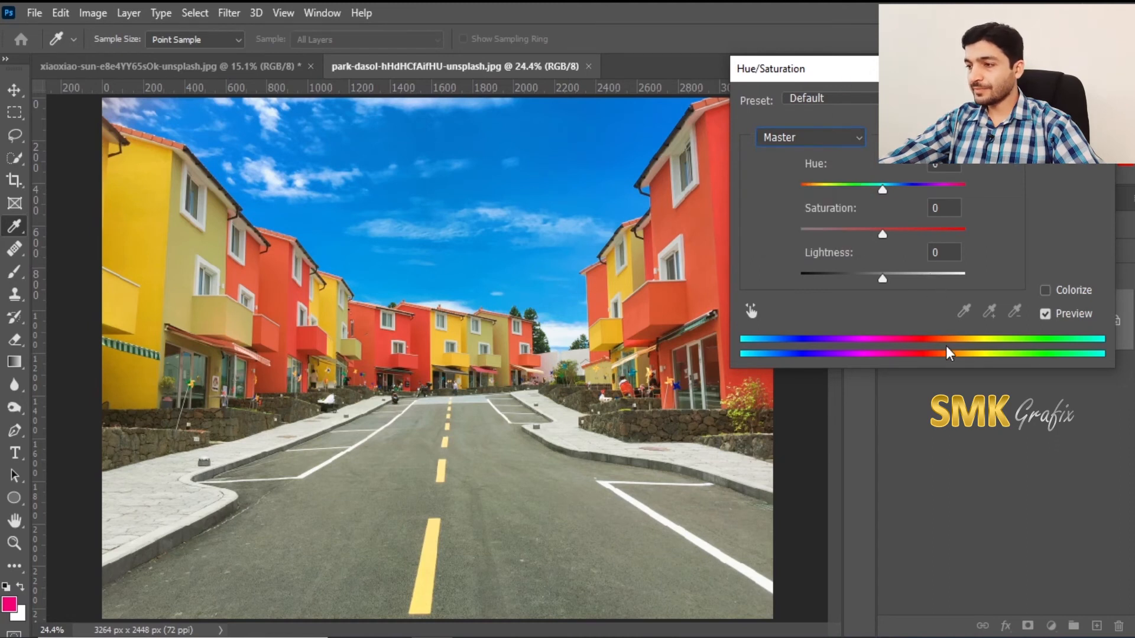
click(833, 138)
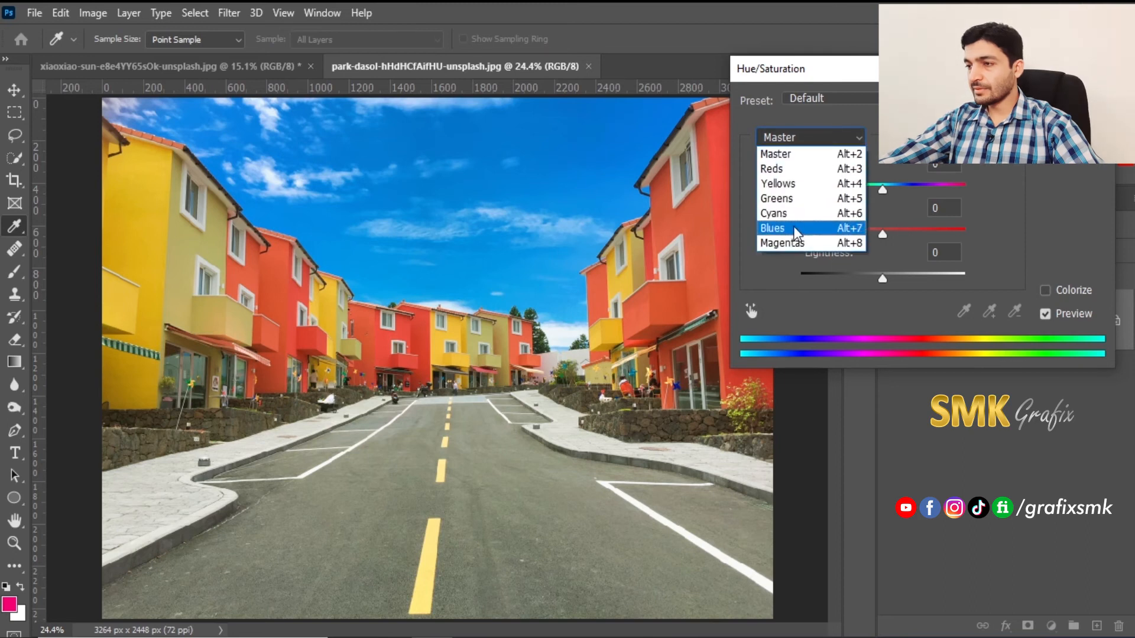
click(794, 170)
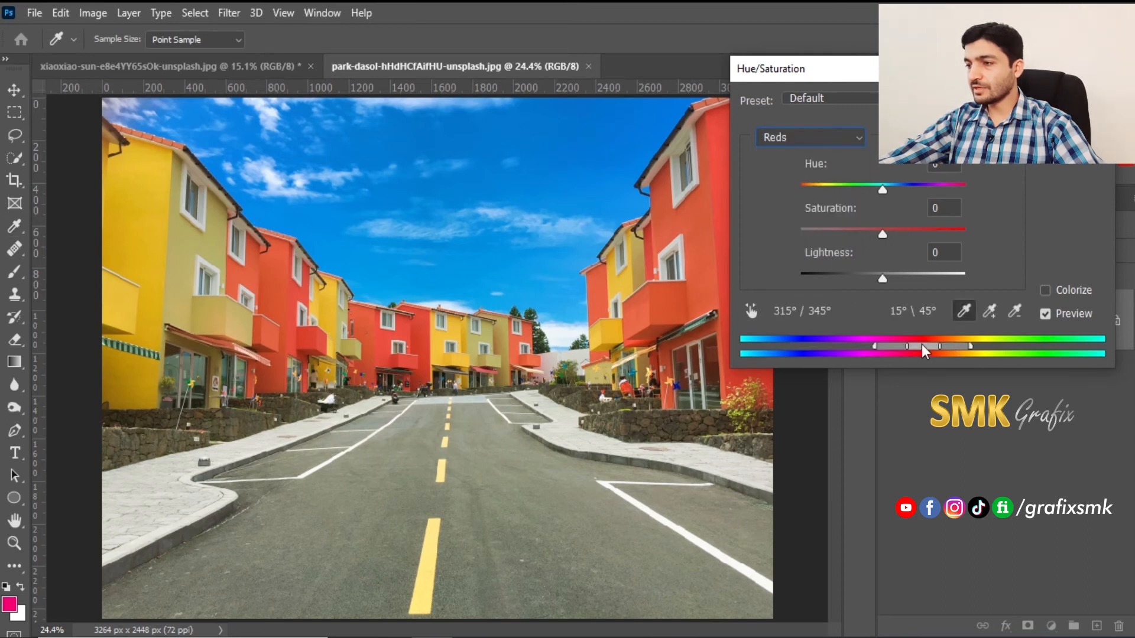
drag(918, 348, 946, 350)
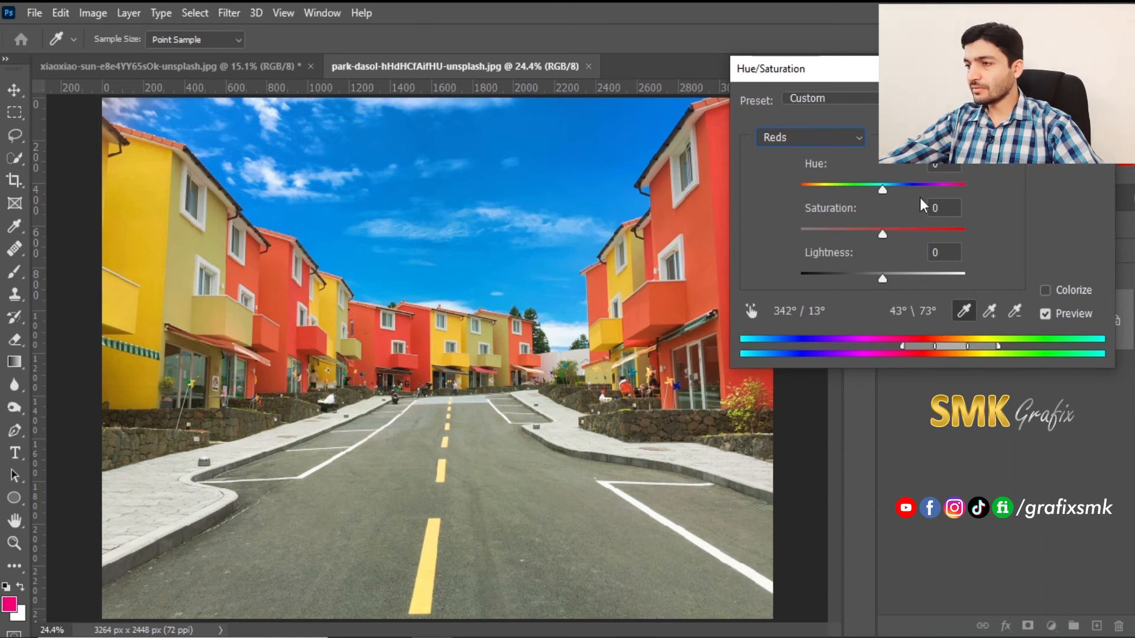
drag(882, 188, 902, 191)
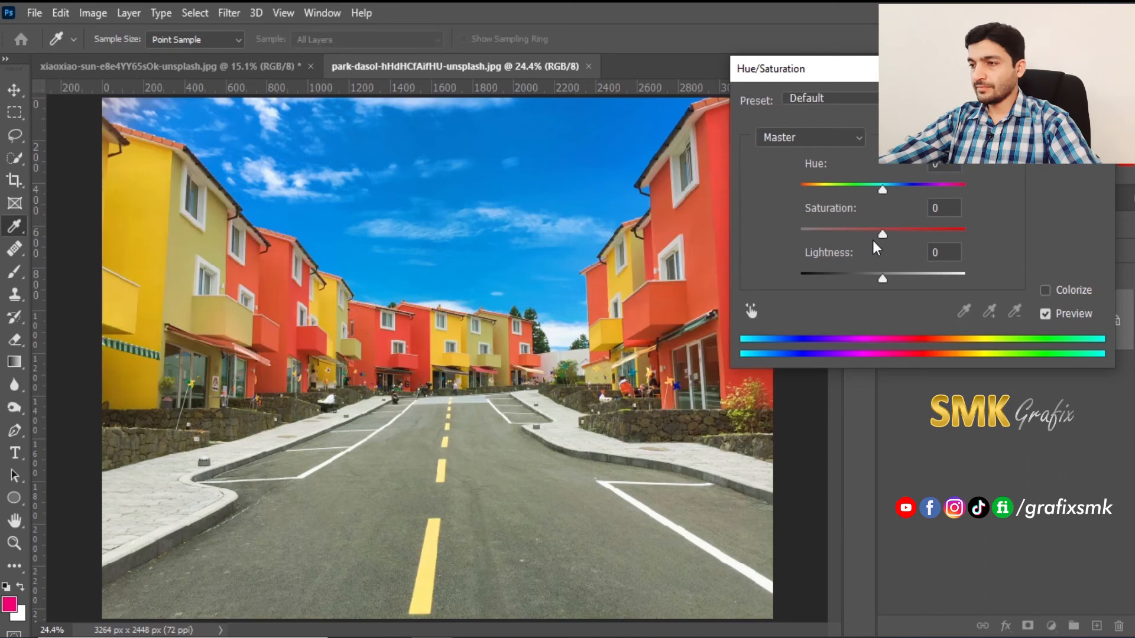
- Use the on-image adjustment tool on the red building to target Reds and set their saturation to +10
click(755, 311)
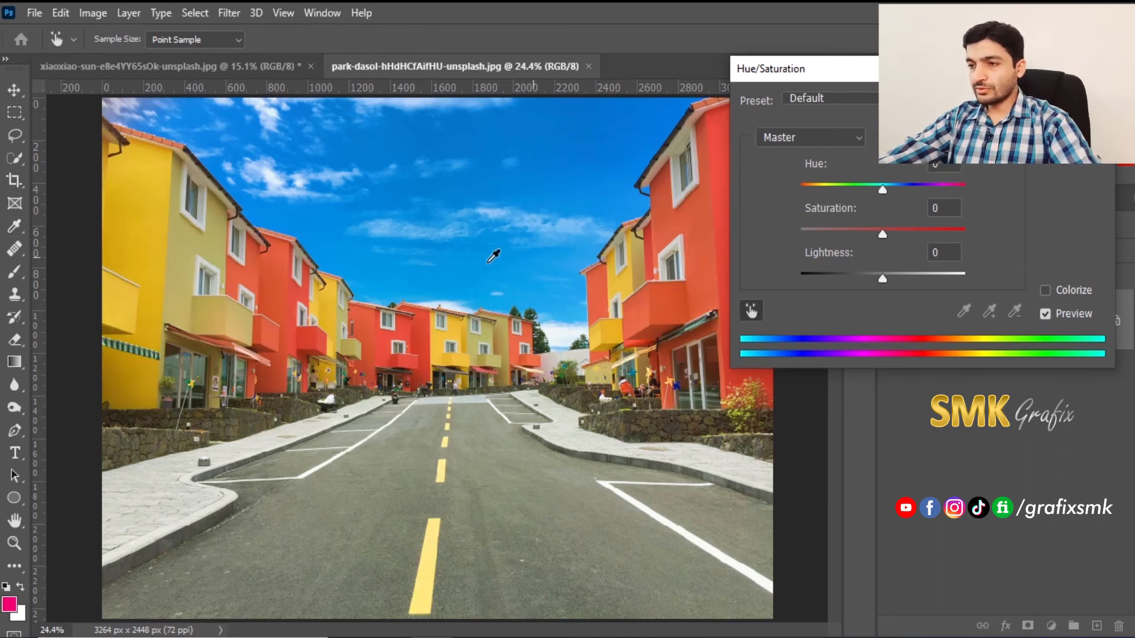
click(693, 216)
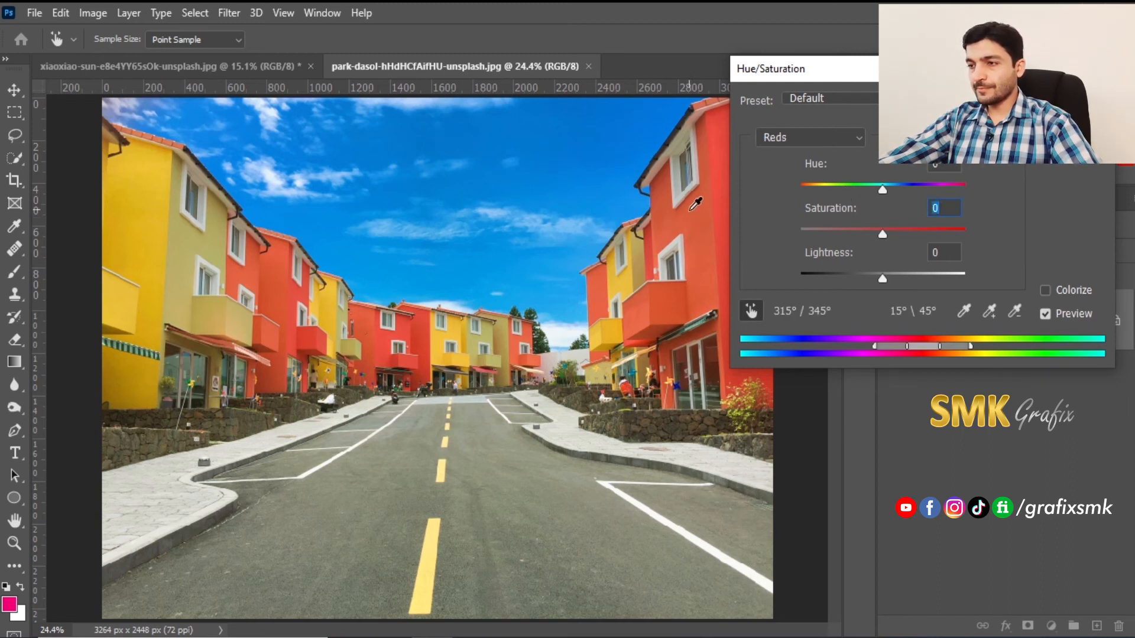
mouse_move(695, 209)
mouse_down()
mouse_move(717, 220)
mouse_move(669, 223)
mouse_move(705, 222)
mouse_move(692, 220)
mouse_up()
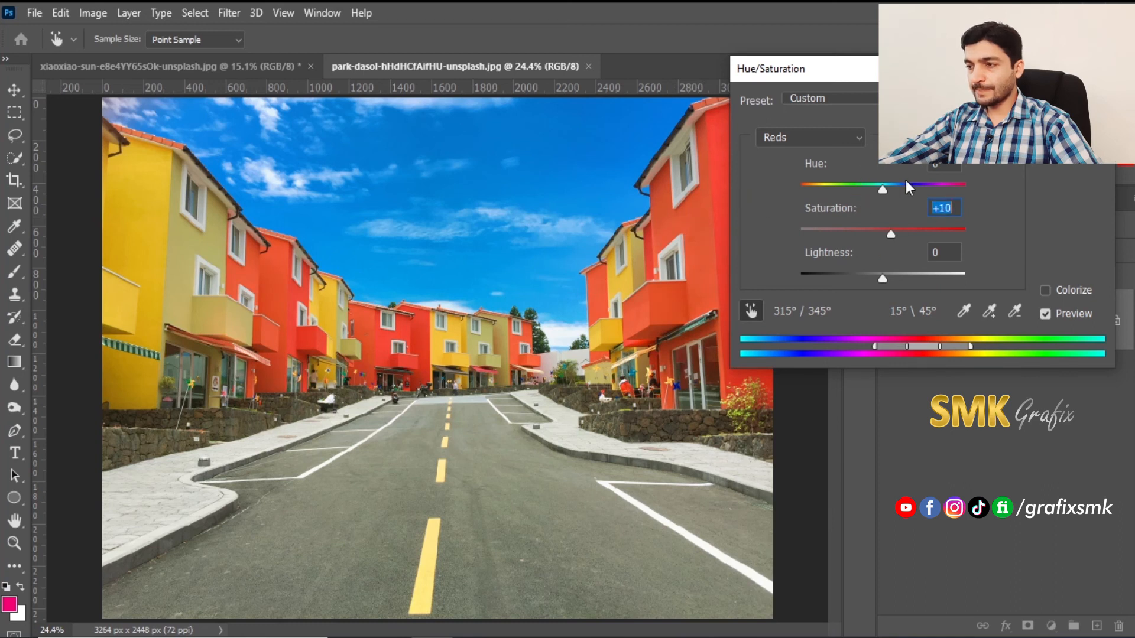
- Shift the Reds hue to turn the red buildings purple, set saturation to +1 and lightness to -24, and apply the adjustment
drag(884, 189, 858, 191)
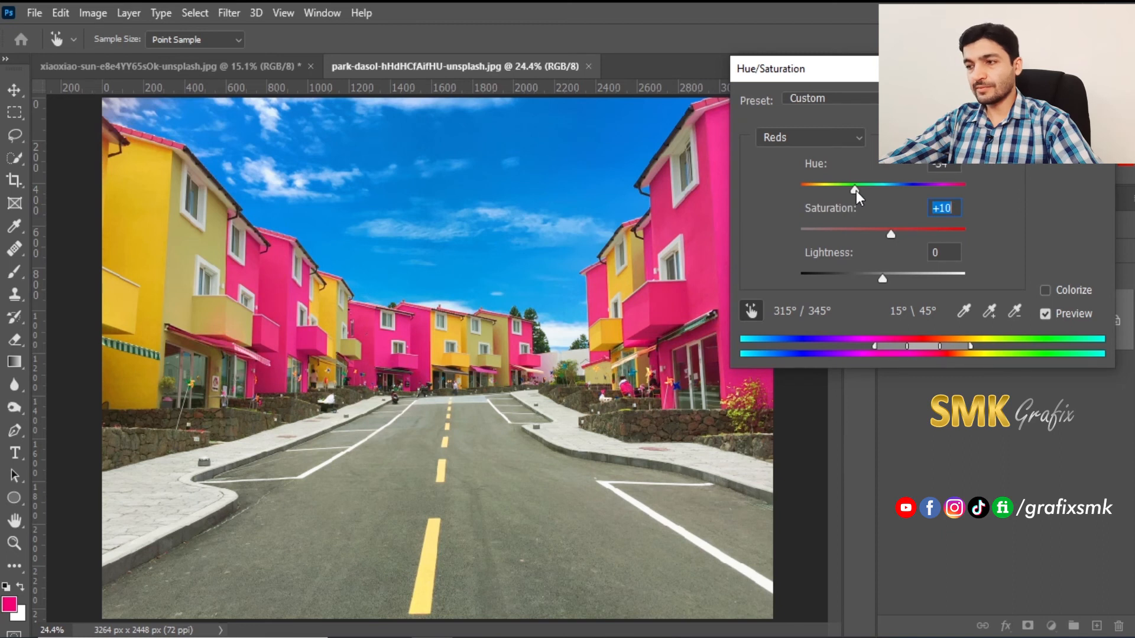
drag(856, 190, 819, 206)
mouse_move(895, 232)
mouse_down()
mouse_move(923, 234)
mouse_move(841, 238)
mouse_move(884, 239)
mouse_up()
drag(882, 278, 864, 279)
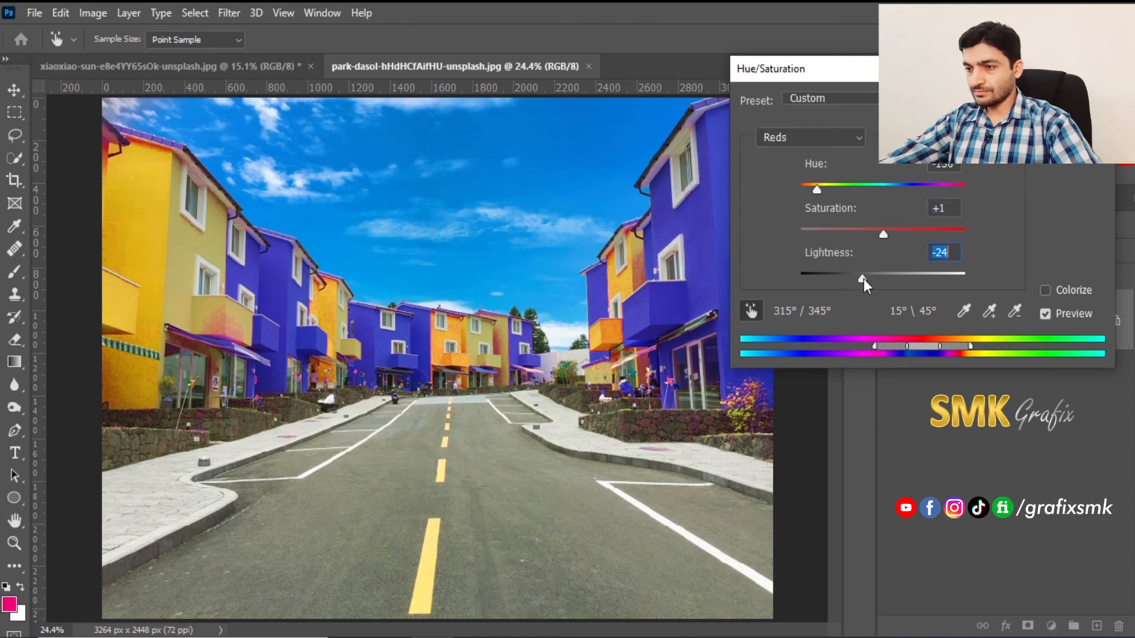
drag(815, 192, 830, 192)
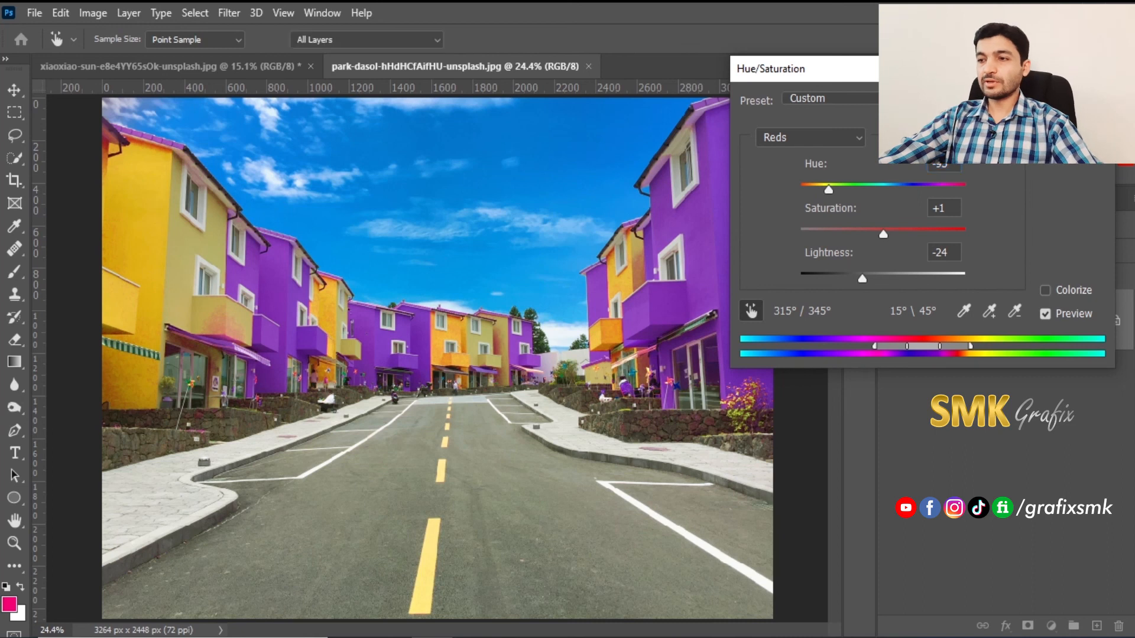
key(Return)
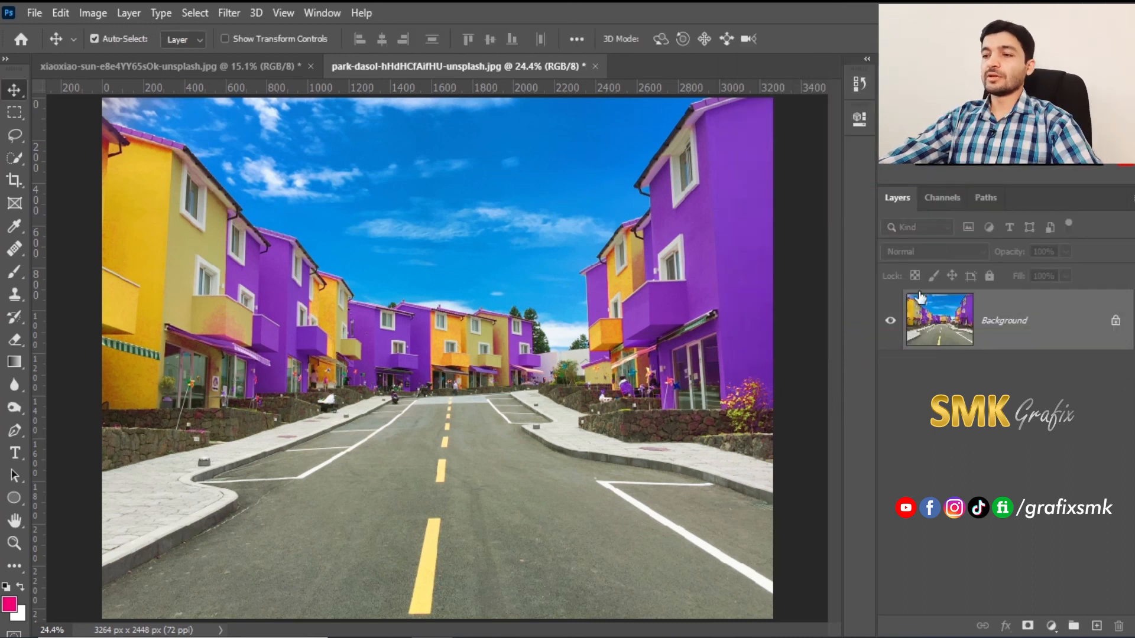